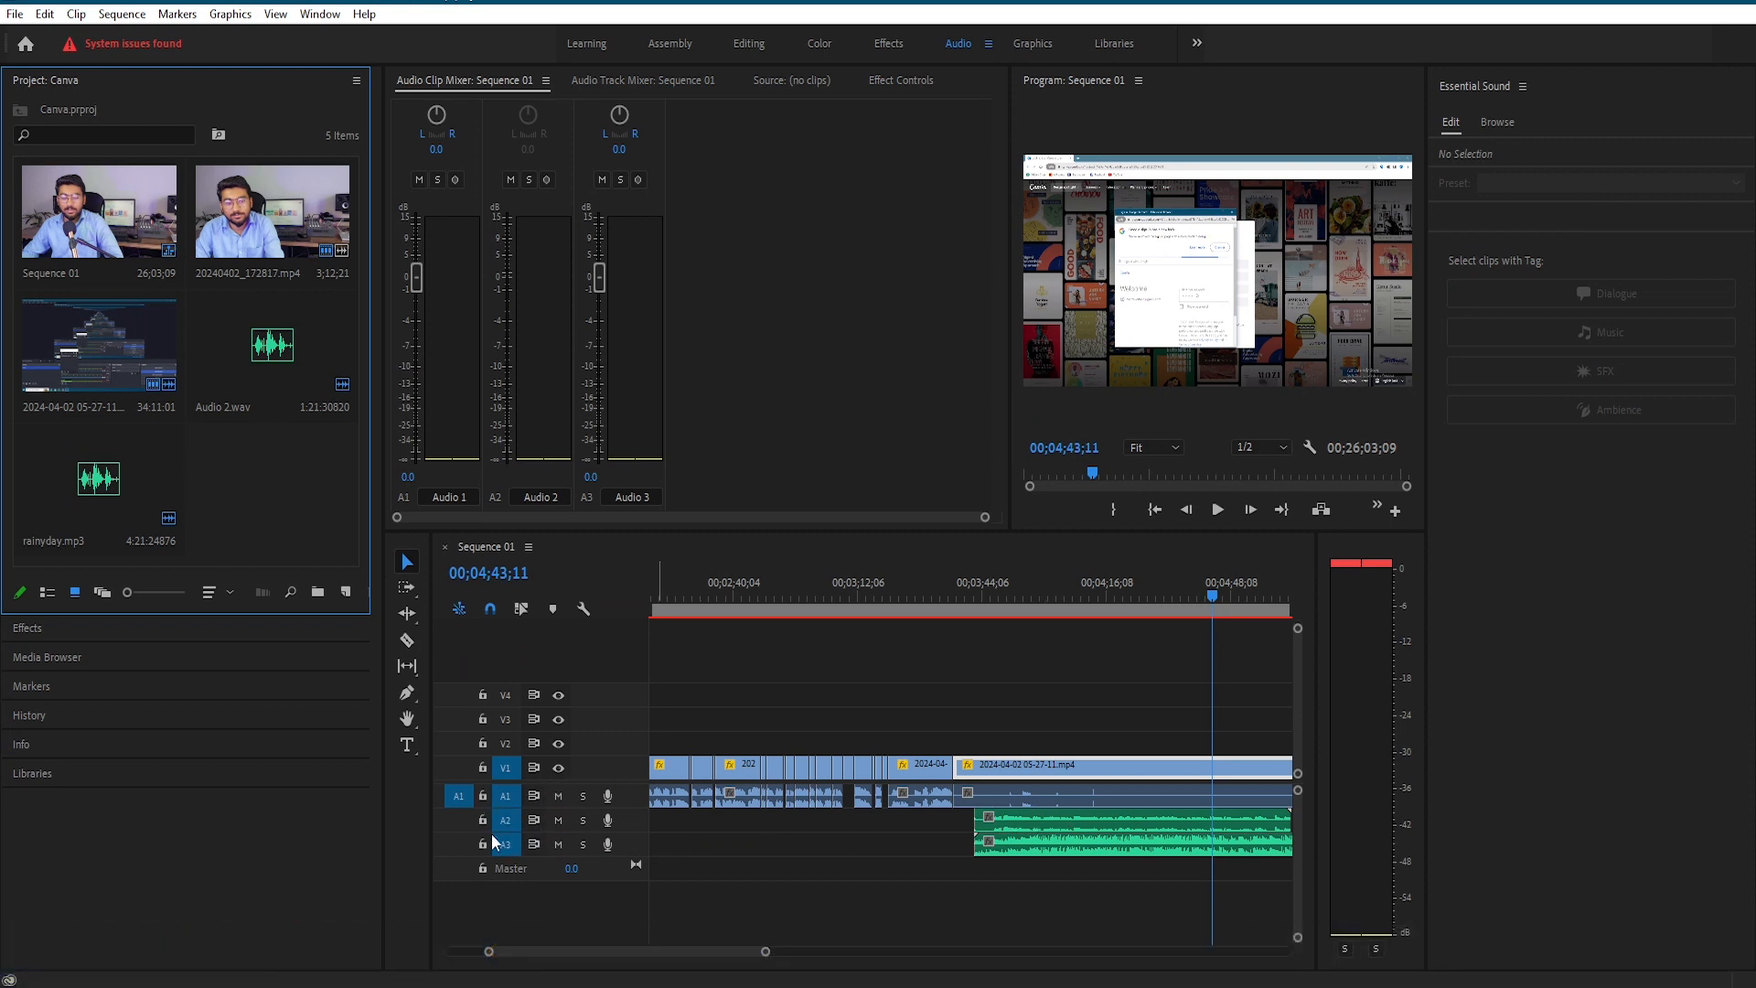
- With the playhead over the voice and music clips, raise the Audio 2 clip level to 5.4 dB
{"action": "left_click", "coordinate": [1056, 825]}
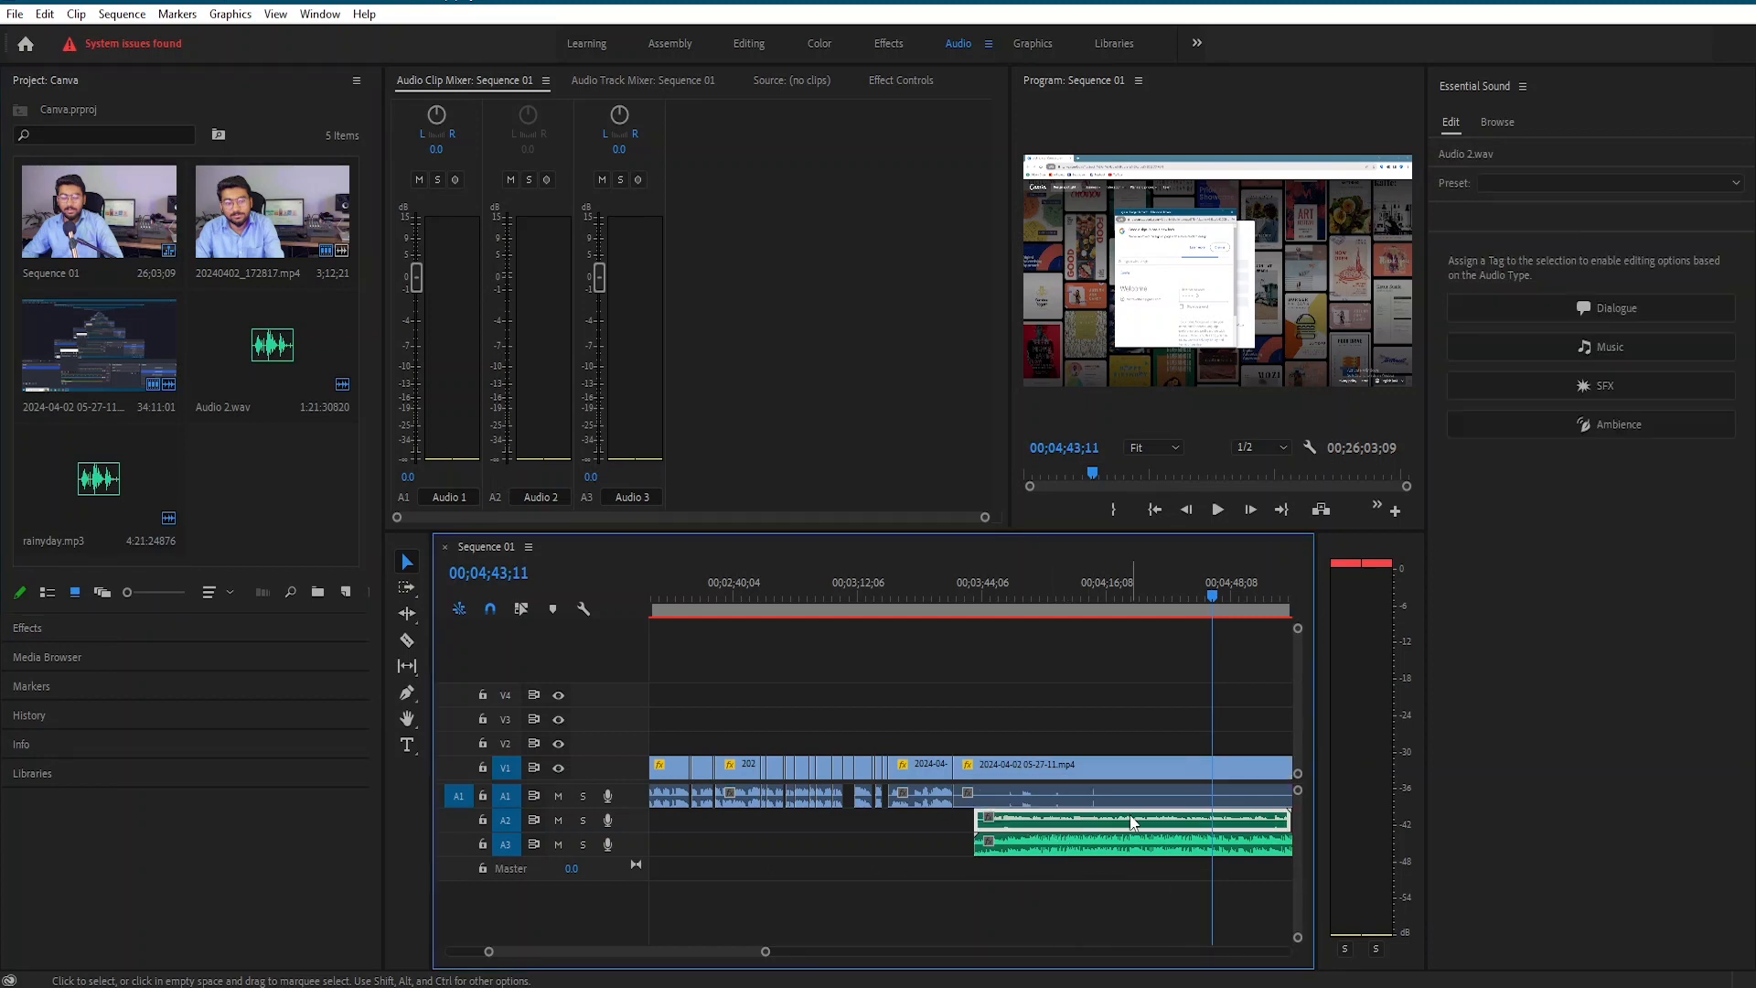
{"action": "left_click", "coordinate": [1077, 848]}
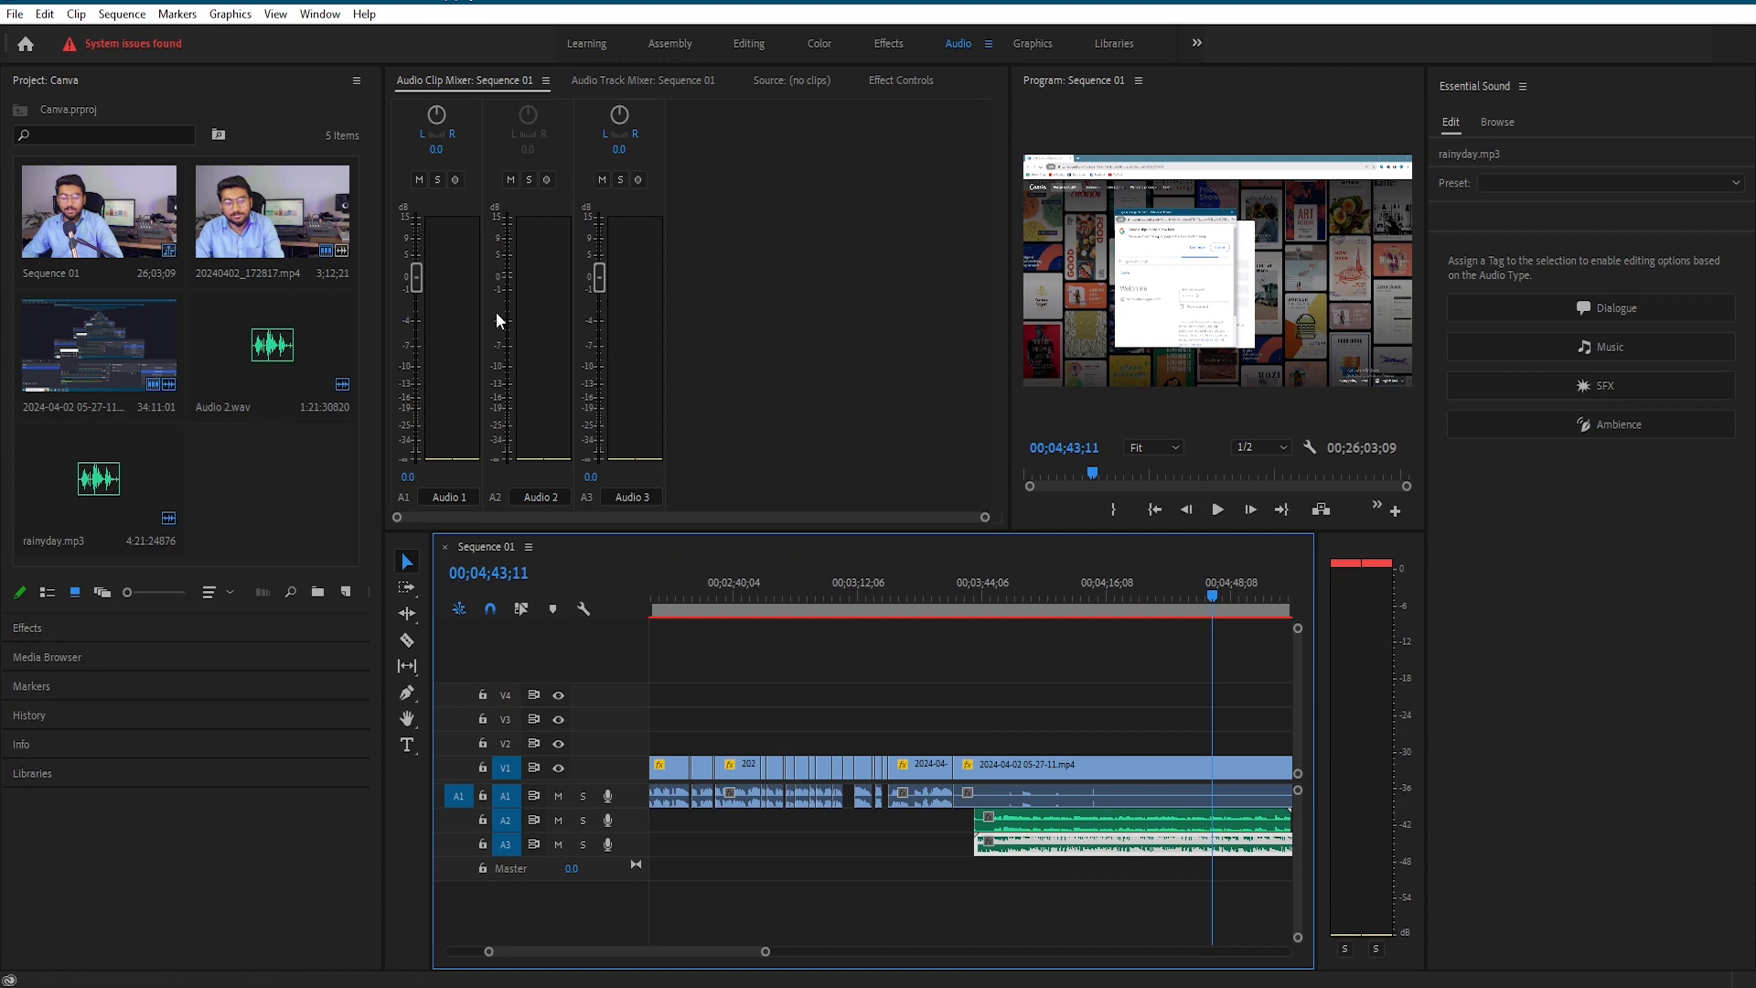
{"action": "left_click", "coordinate": [1106, 819]}
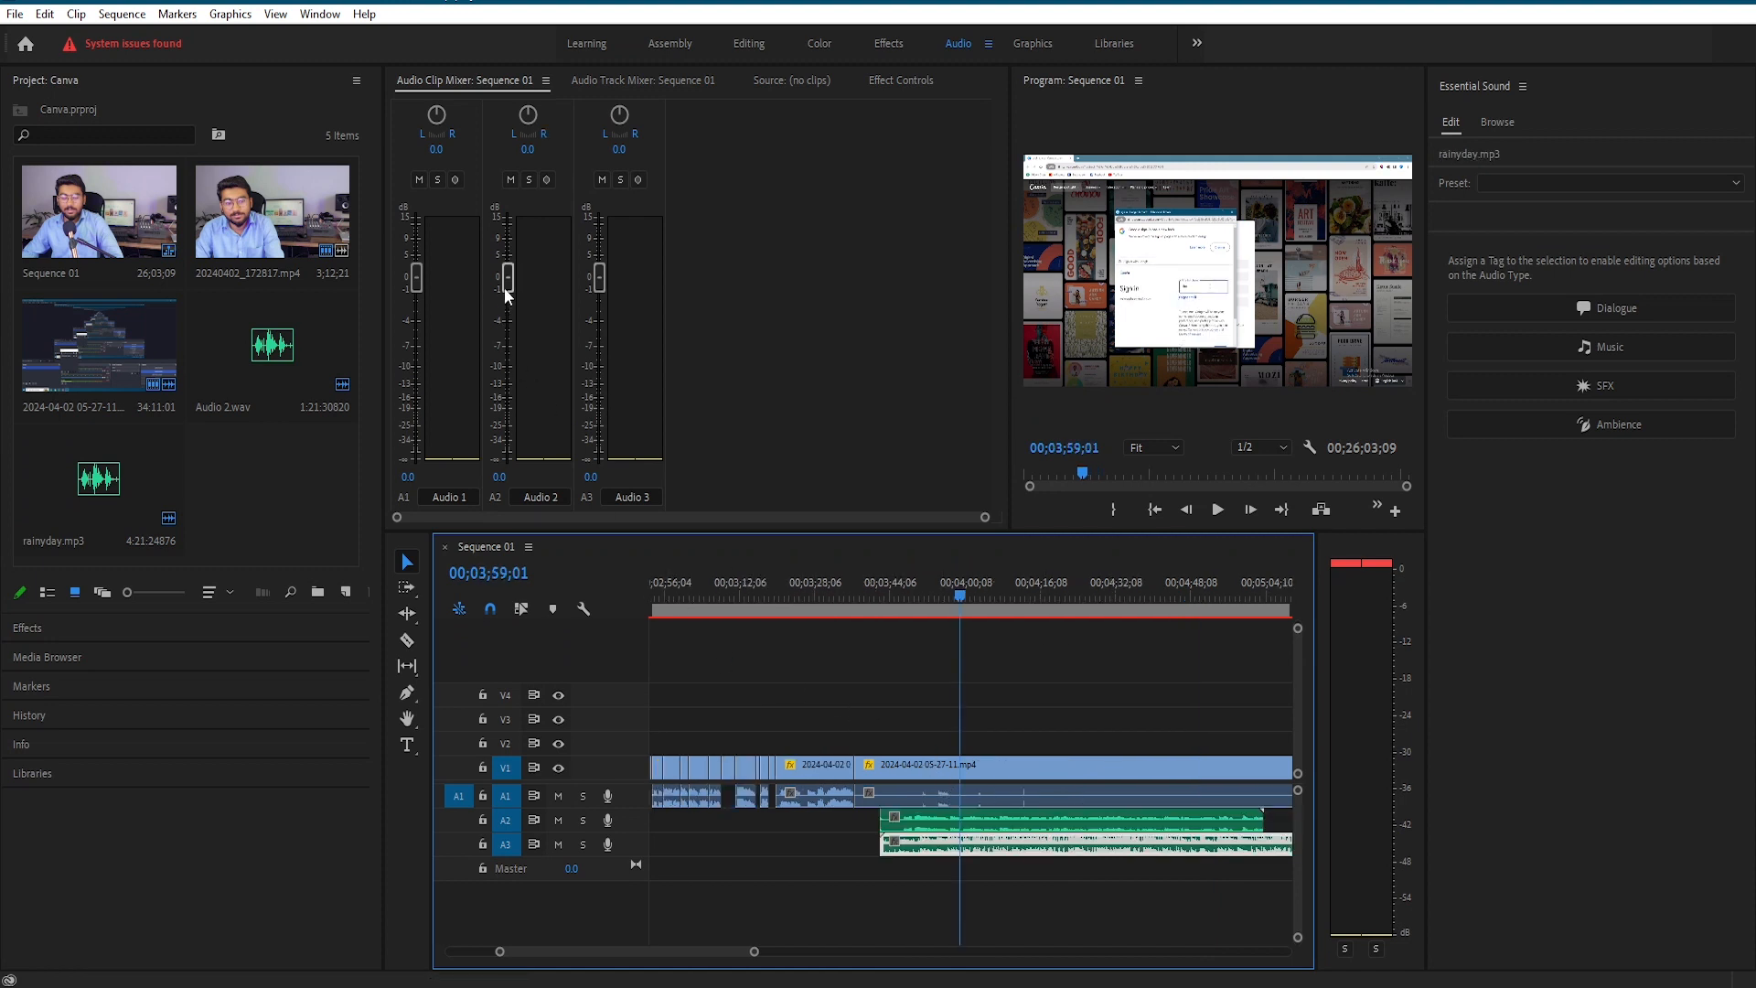
{"action": "left_click_drag", "start_coordinate": [509, 278], "coordinate": [507, 260]}
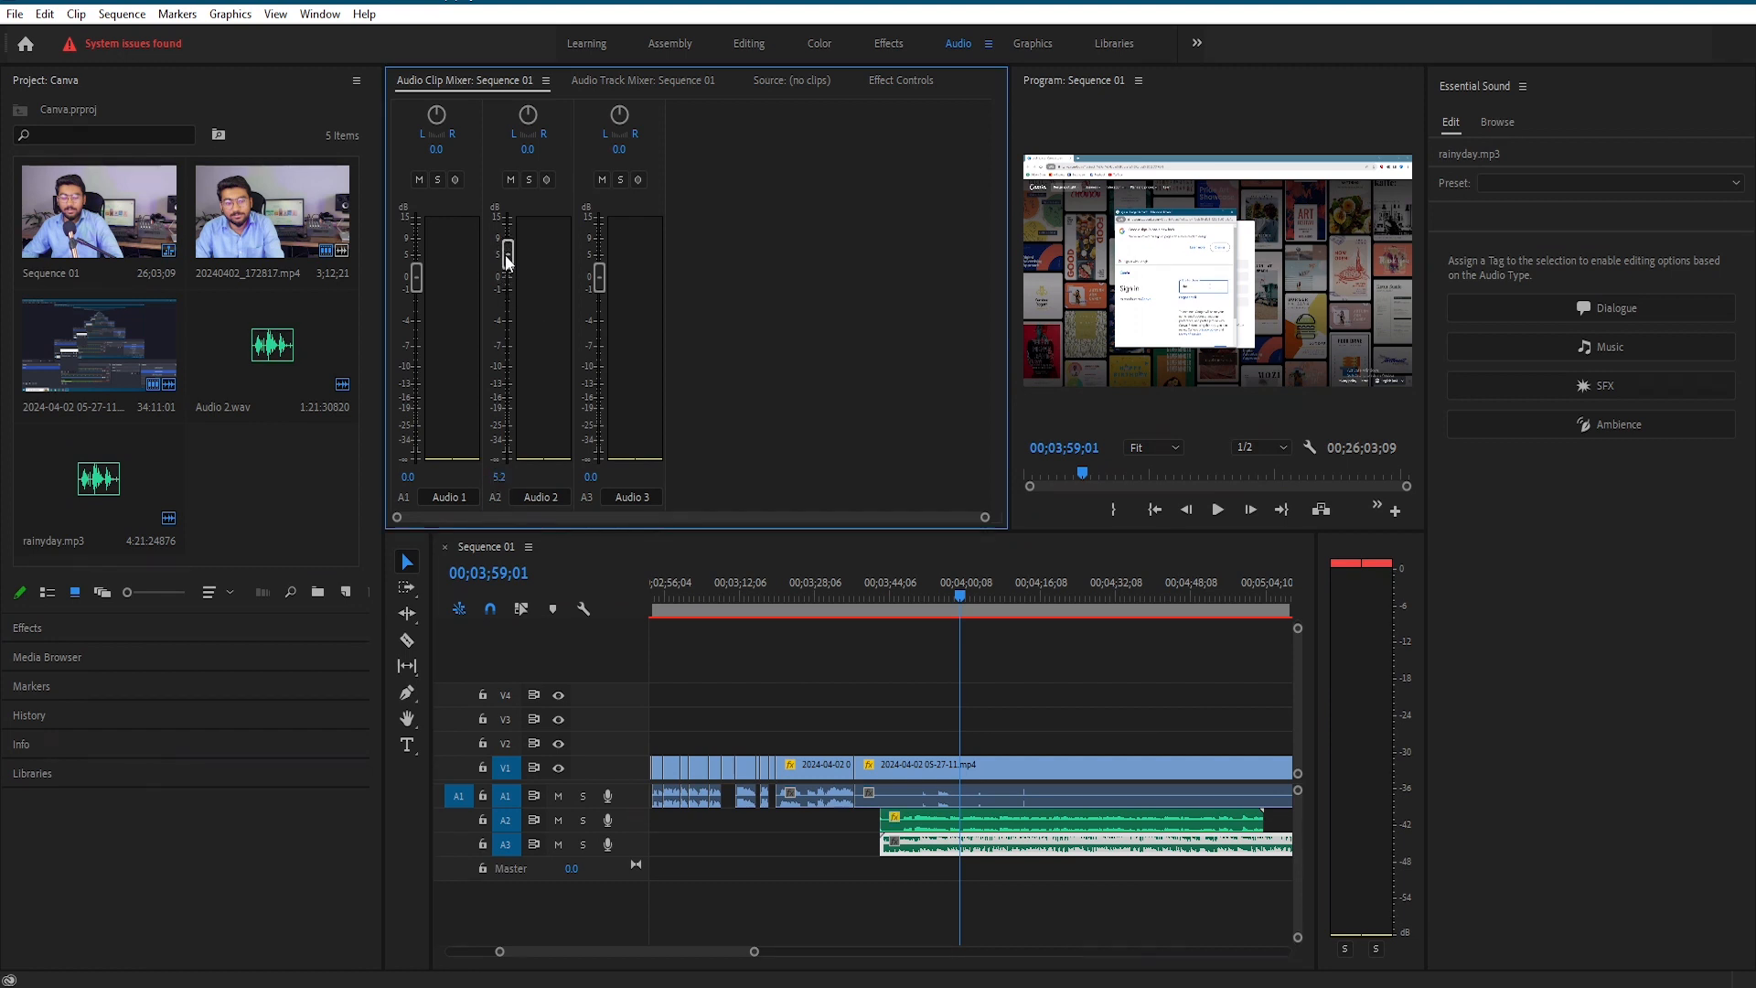
{"action": "left_click_drag", "start_coordinate": [504, 254], "coordinate": [505, 252]}
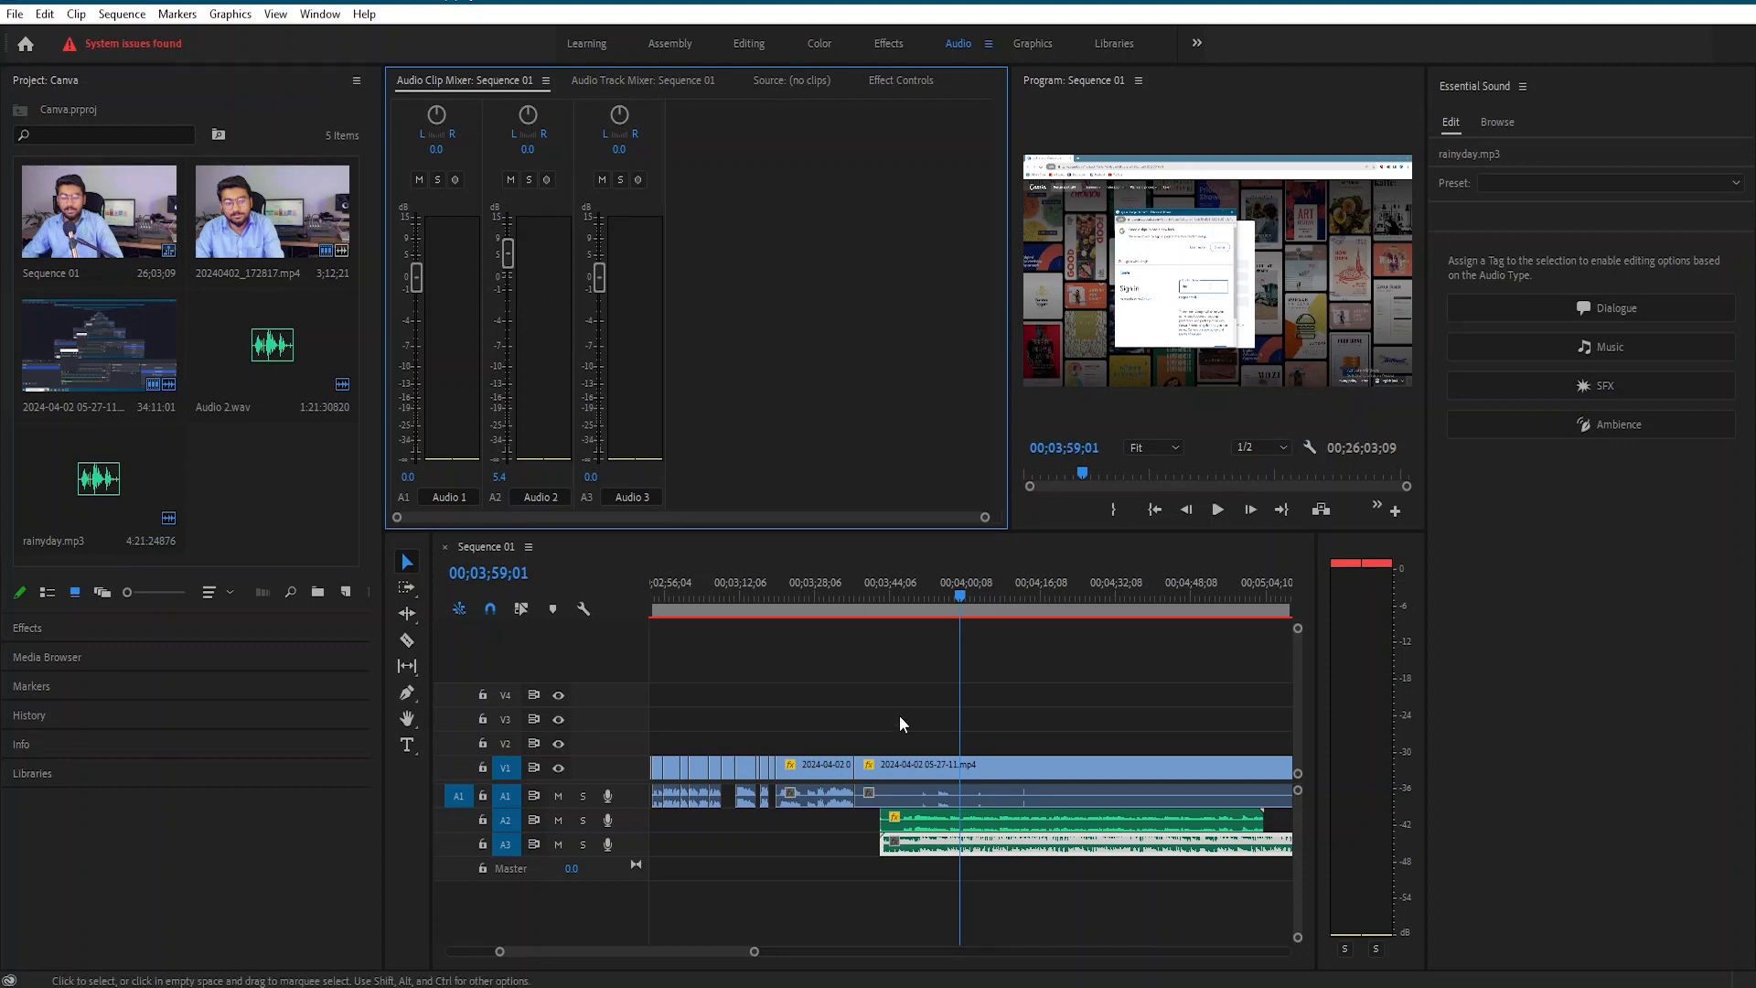
- Lower the Audio 3 level to -40.4 dB and bring Audio 1 down to minimum
{"action": "left_click", "coordinate": [934, 854]}
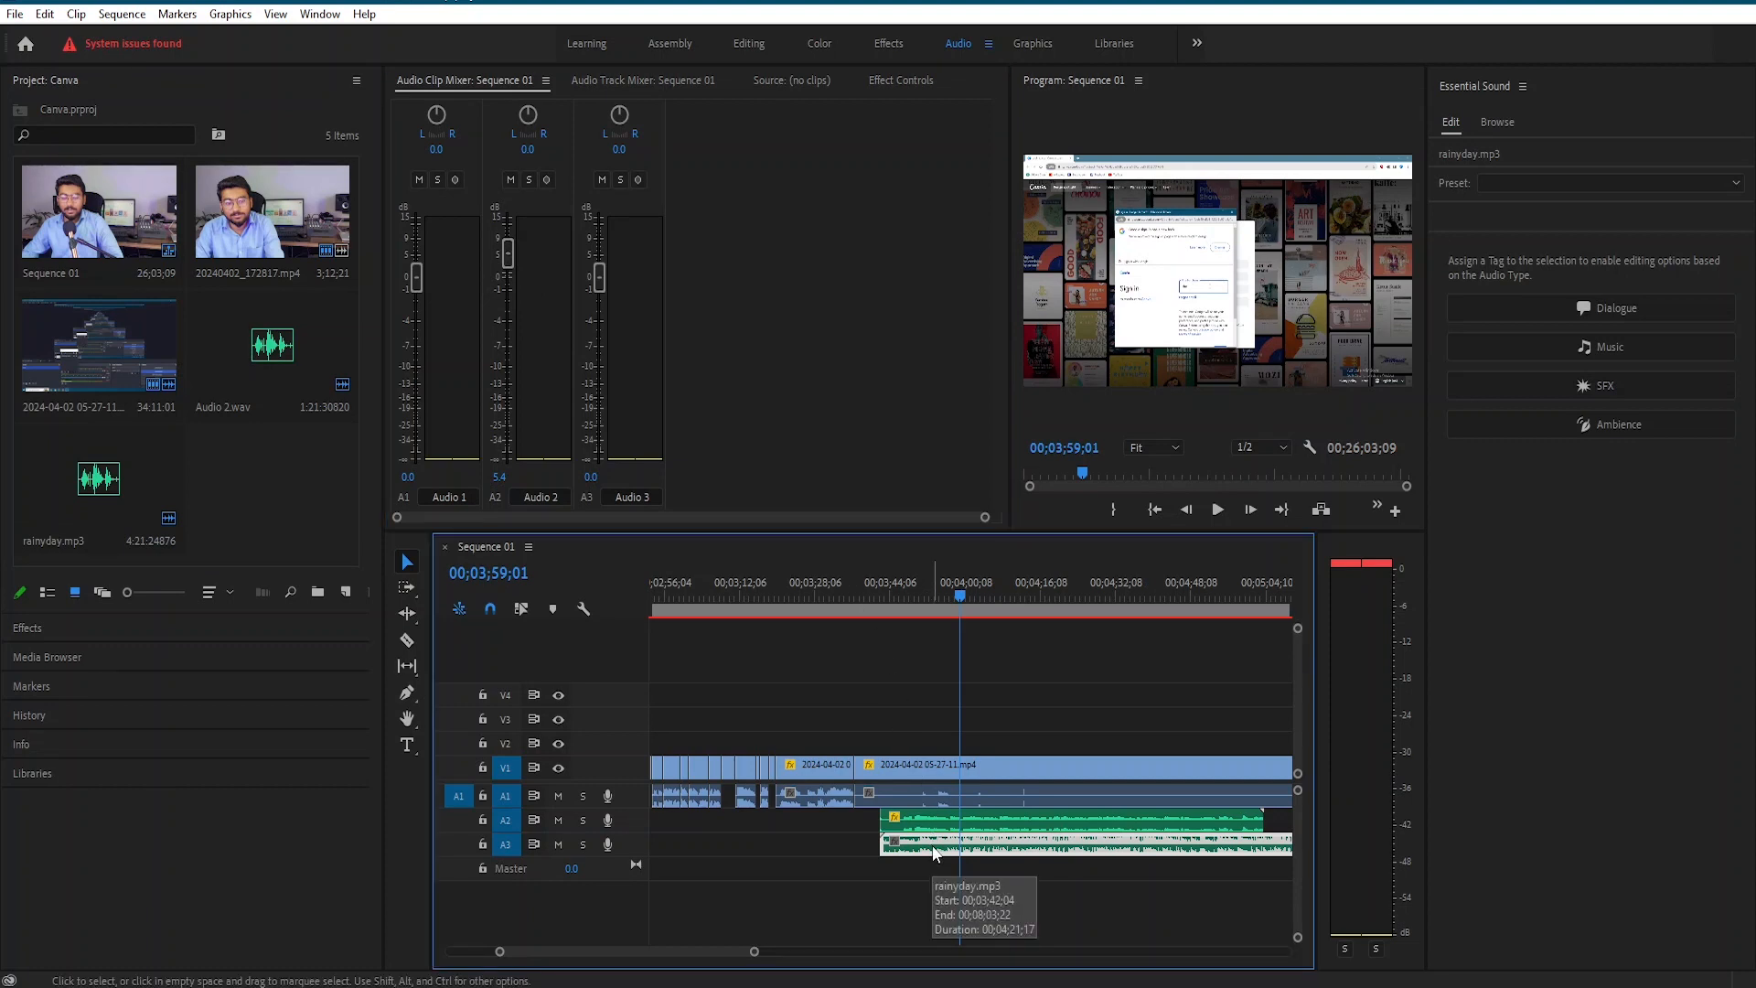
{"action": "left_click", "coordinate": [601, 280]}
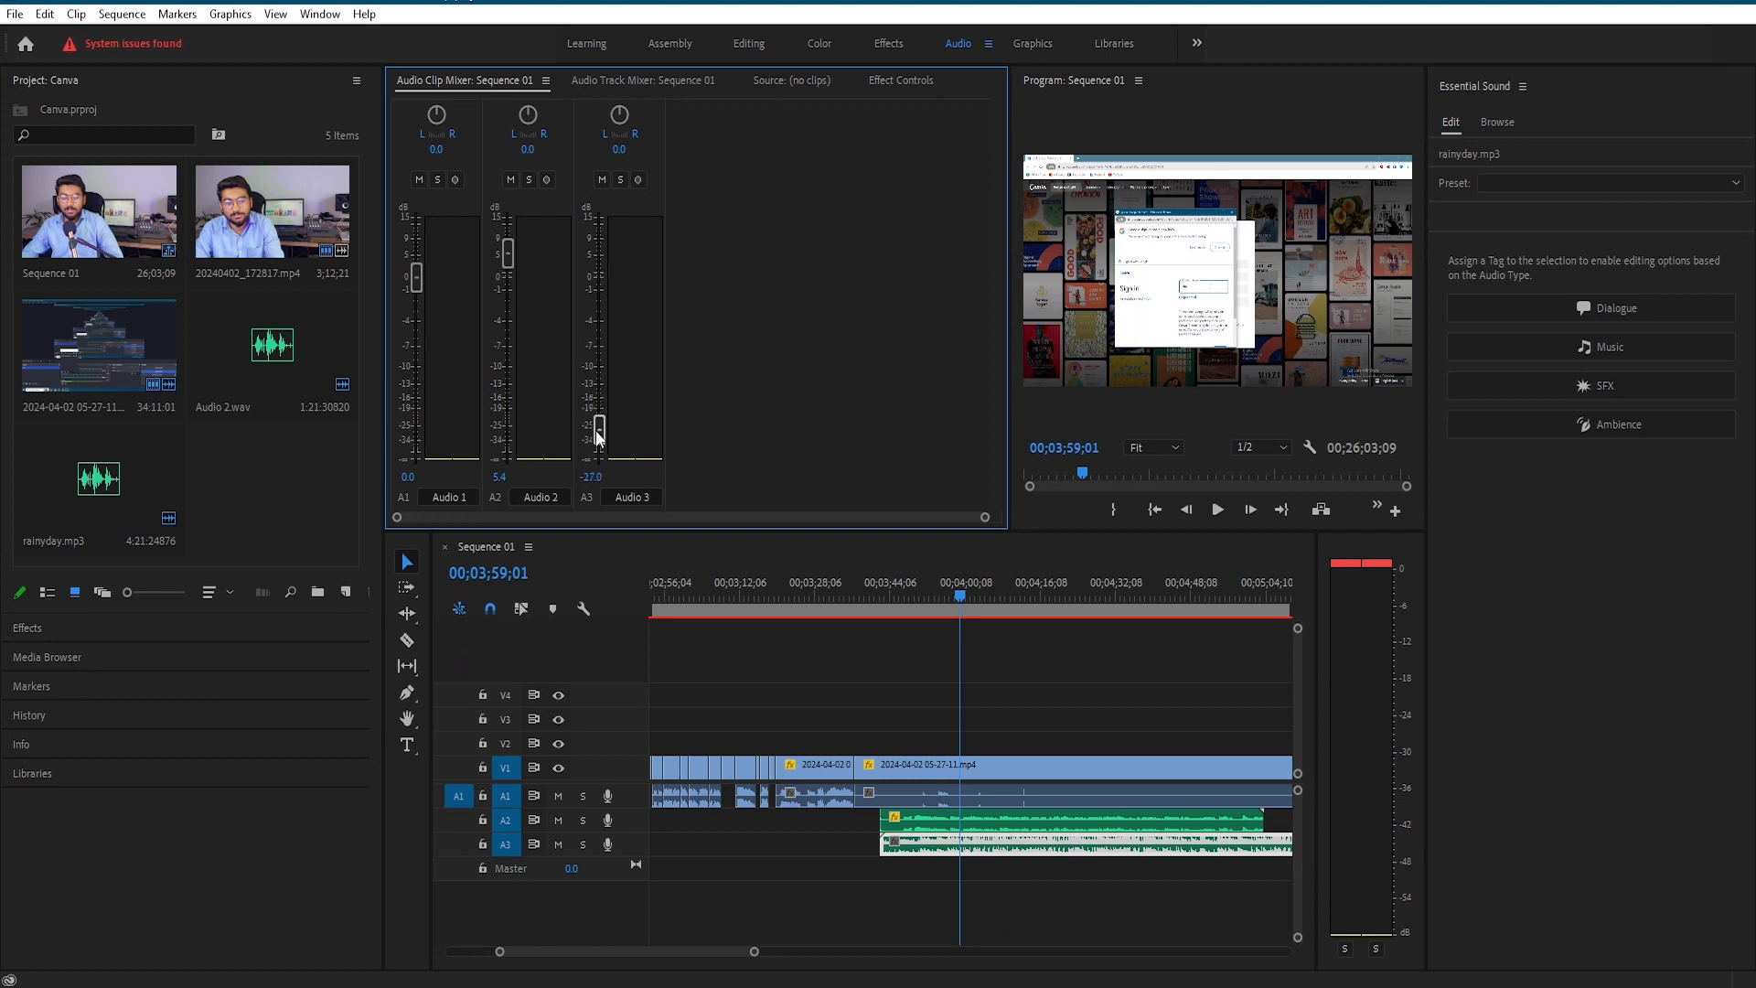
{"action": "left_click_drag", "start_coordinate": [595, 445], "coordinate": [596, 446]}
{"action": "left_click", "coordinate": [1217, 509]}
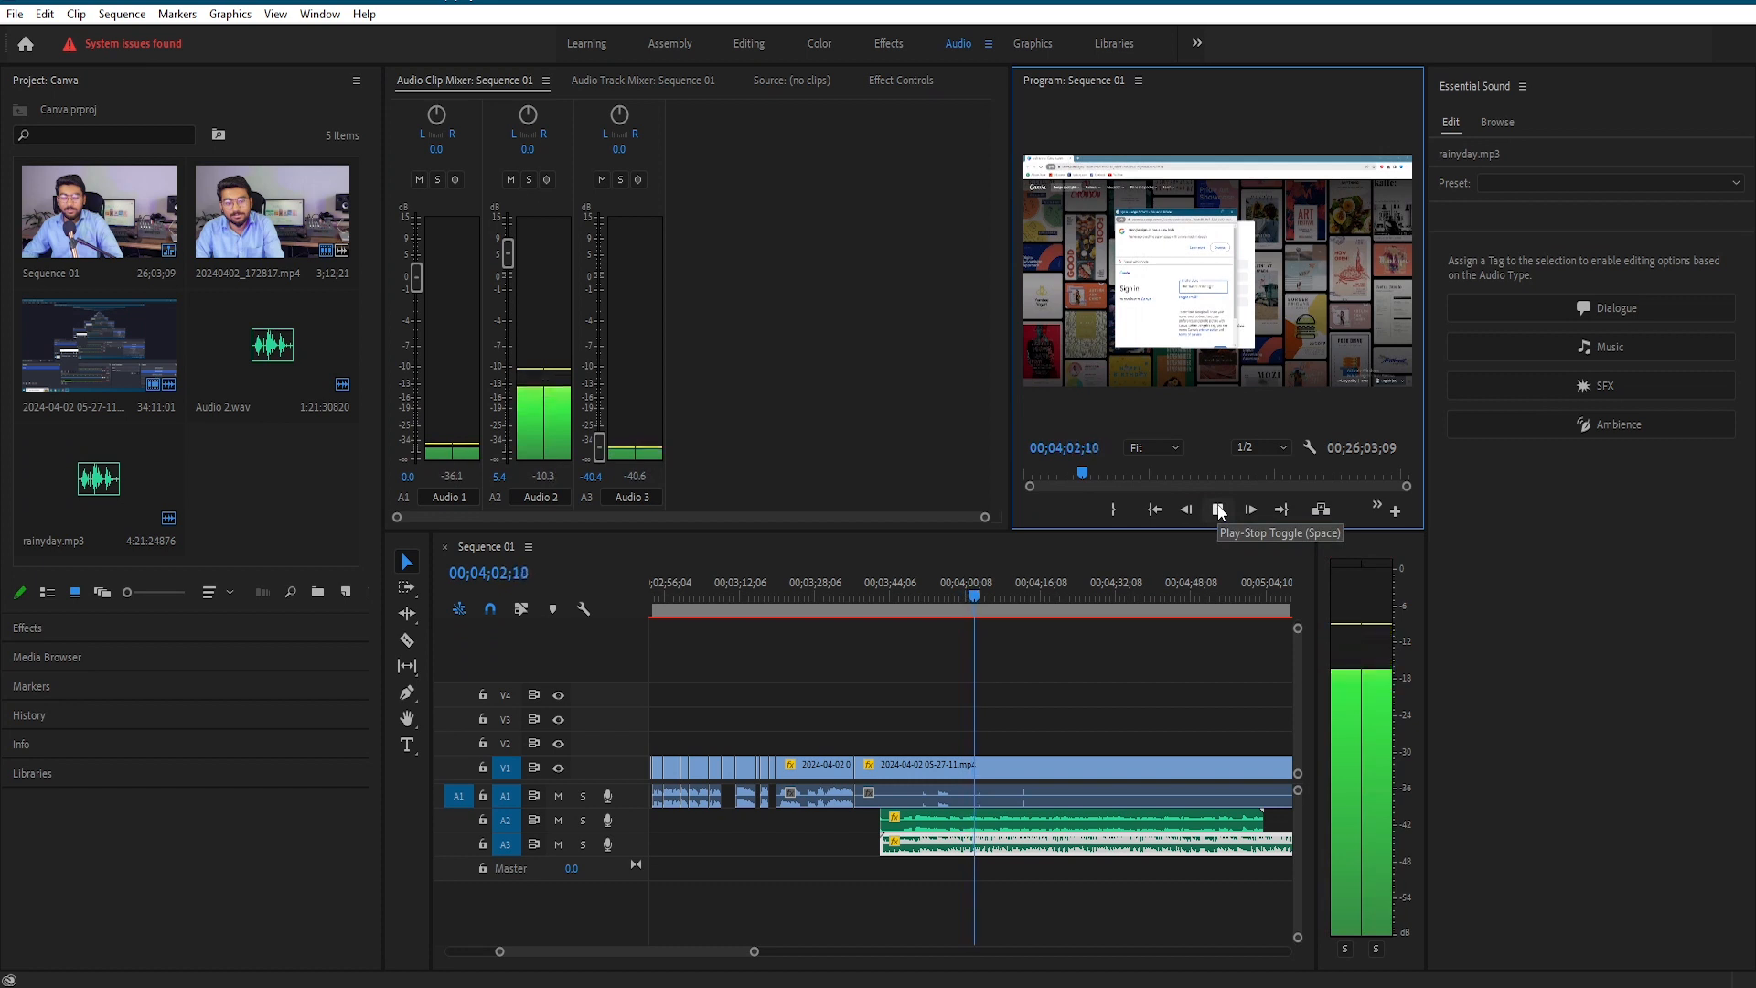
{"action": "left_click", "coordinate": [598, 447]}
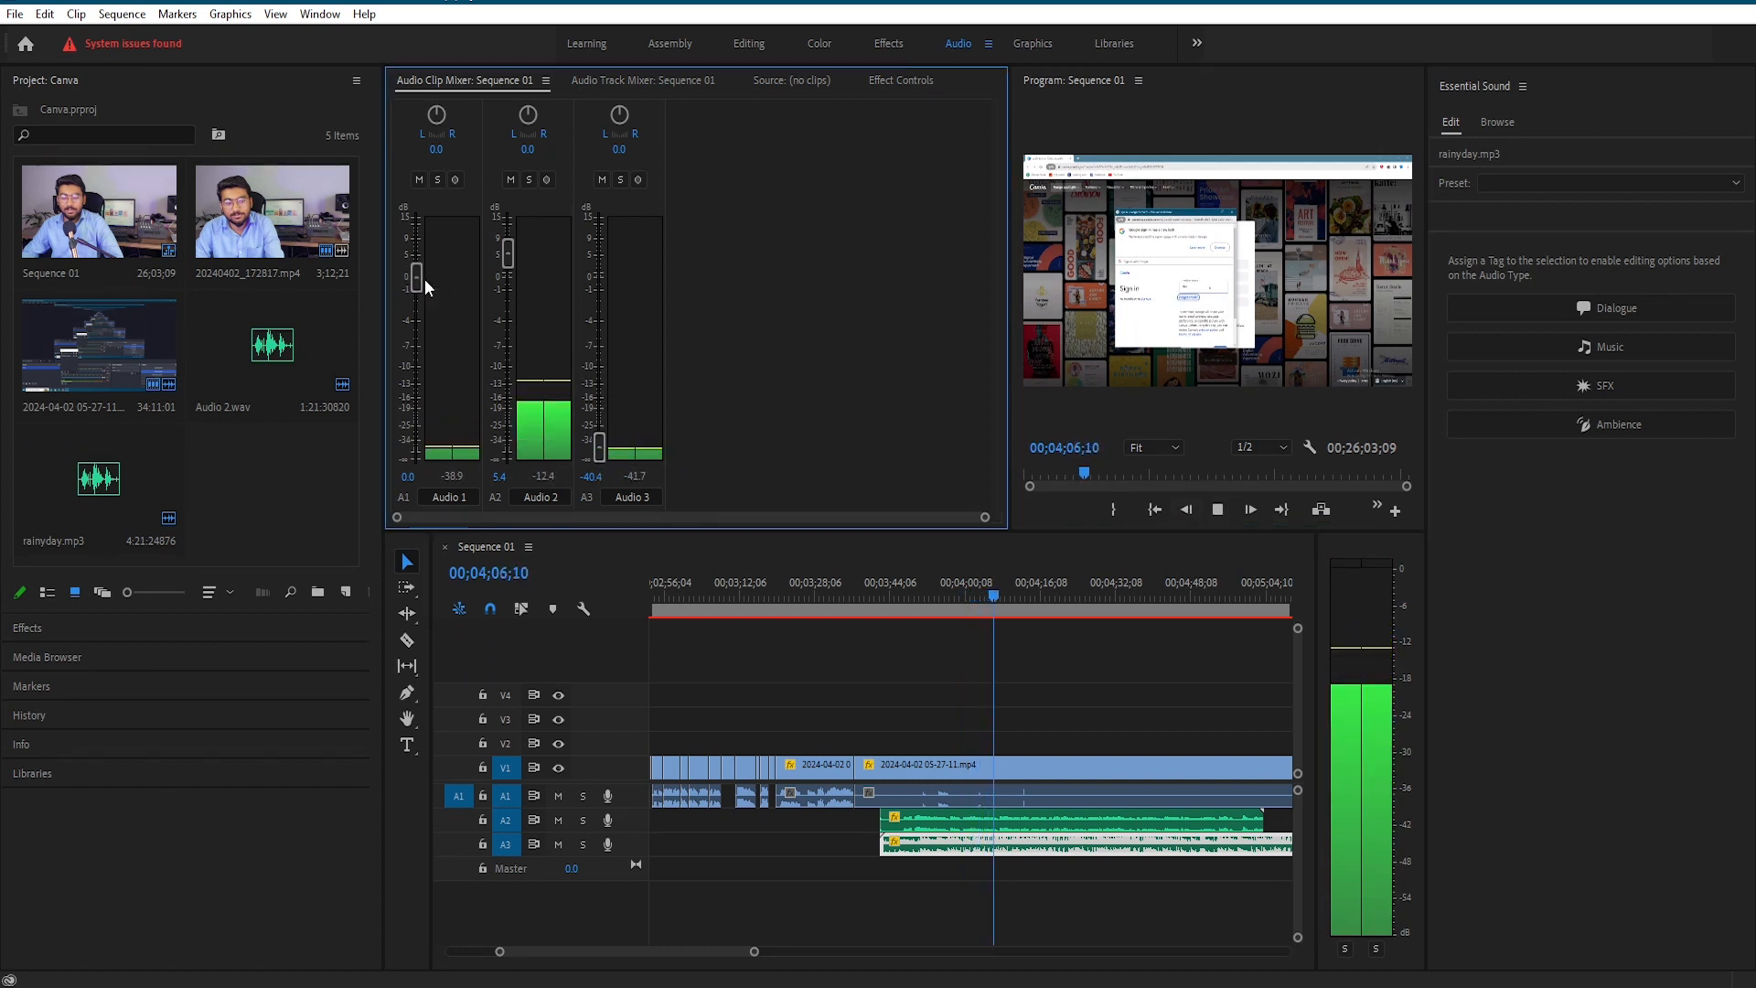
{"action": "left_click_drag", "start_coordinate": [416, 279], "coordinate": [410, 461]}
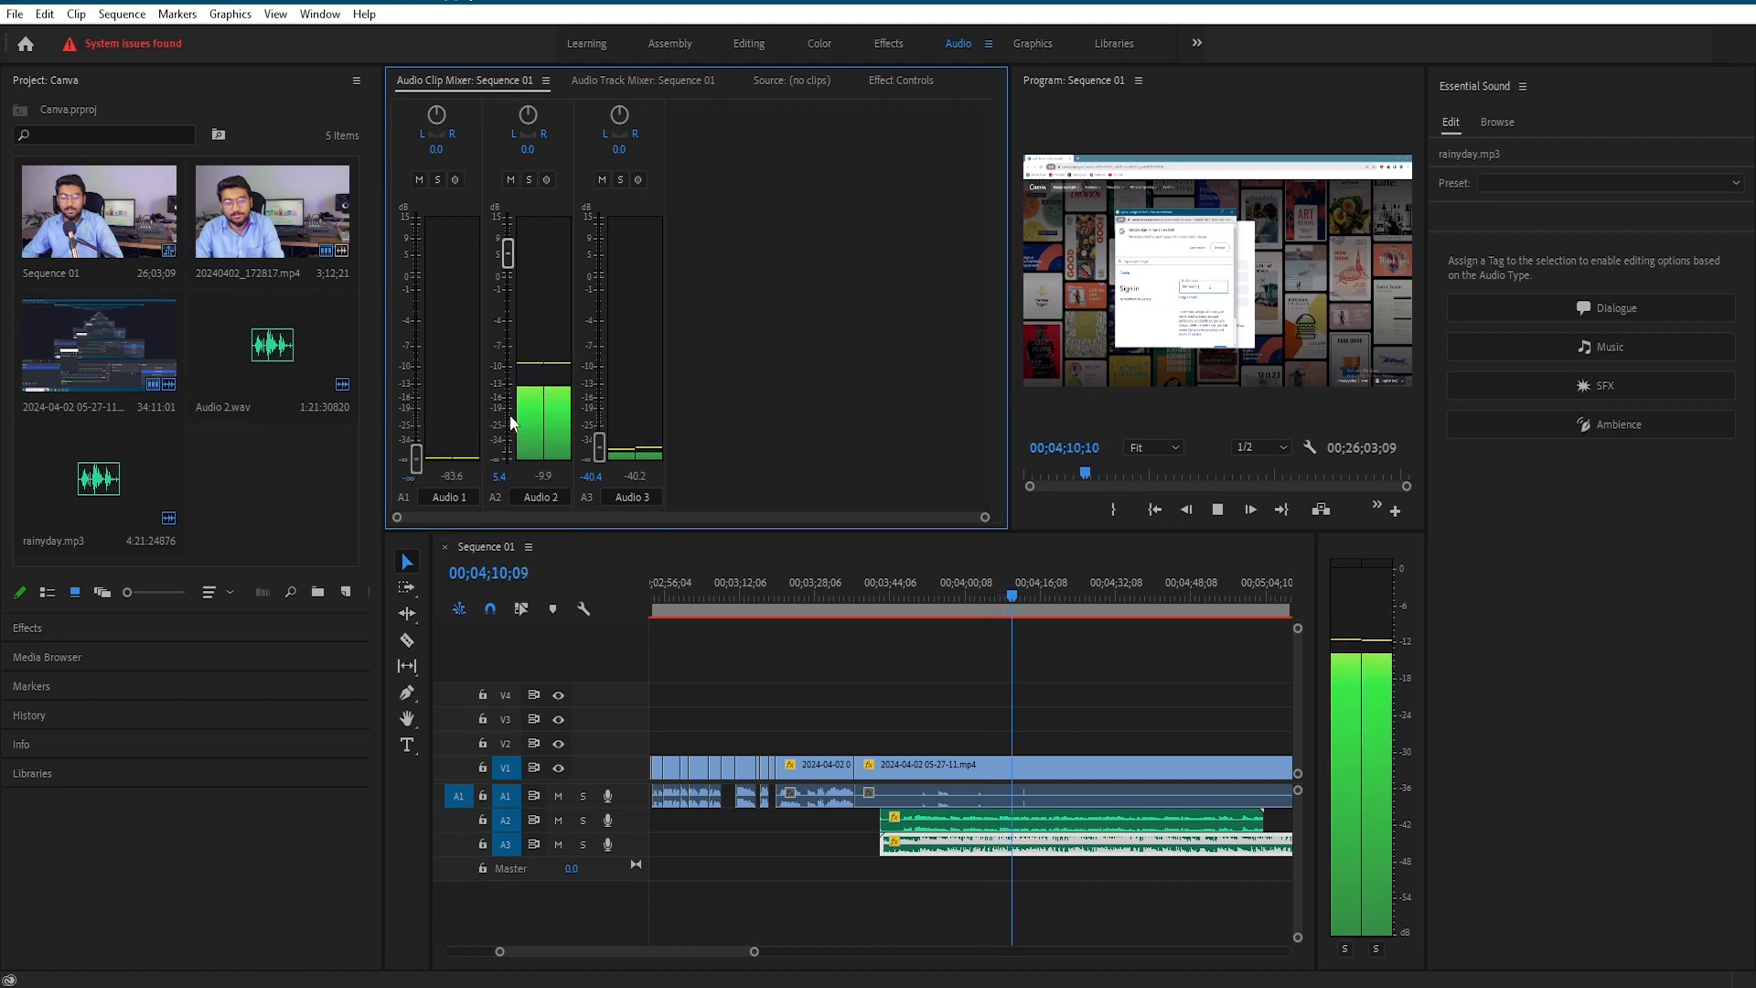
- Raise the Audio 3 background music level in stages to -17.3 dB while checking it in playback
{"action": "left_click_drag", "start_coordinate": [596, 446], "coordinate": [598, 440]}
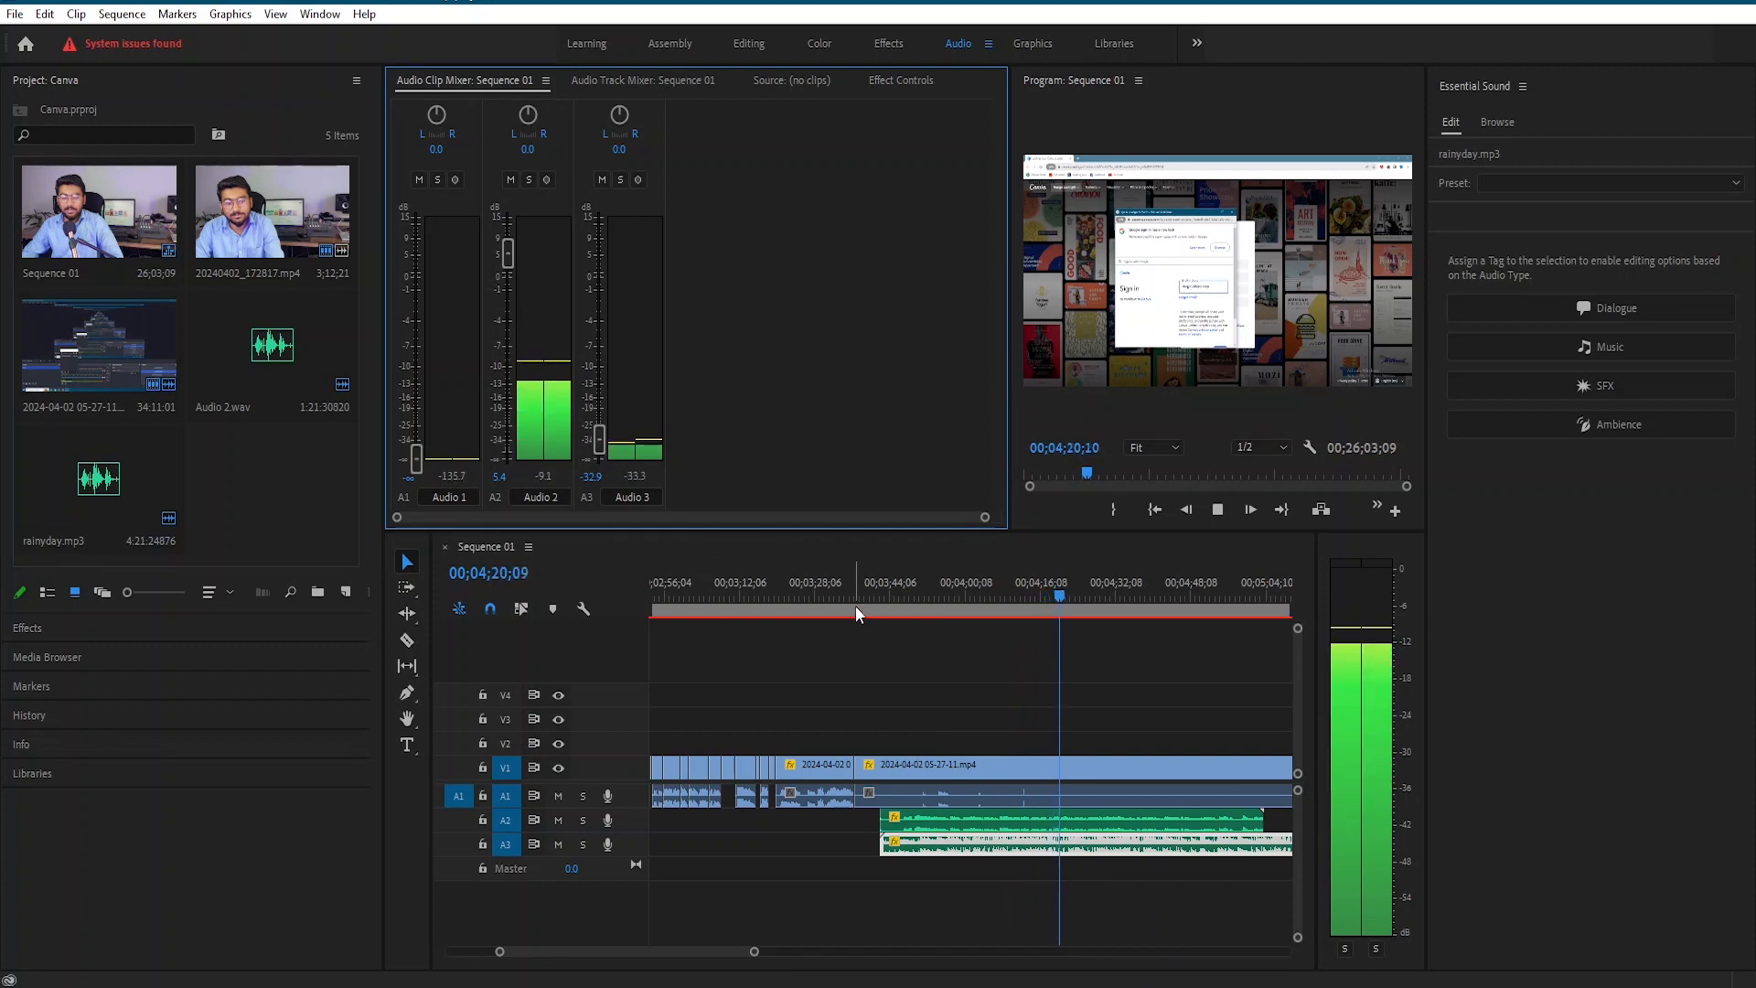
{"action": "left_click_drag", "start_coordinate": [600, 444], "coordinate": [601, 403]}
{"action": "mouse_move", "coordinate": [596, 479]}
{"action": "left_mouse_down"}
{"action": "mouse_move", "coordinate": [642, 479]}
{"action": "mouse_move", "coordinate": [576, 477]}
{"action": "left_mouse_up"}
{"action": "key", "text": "space"}
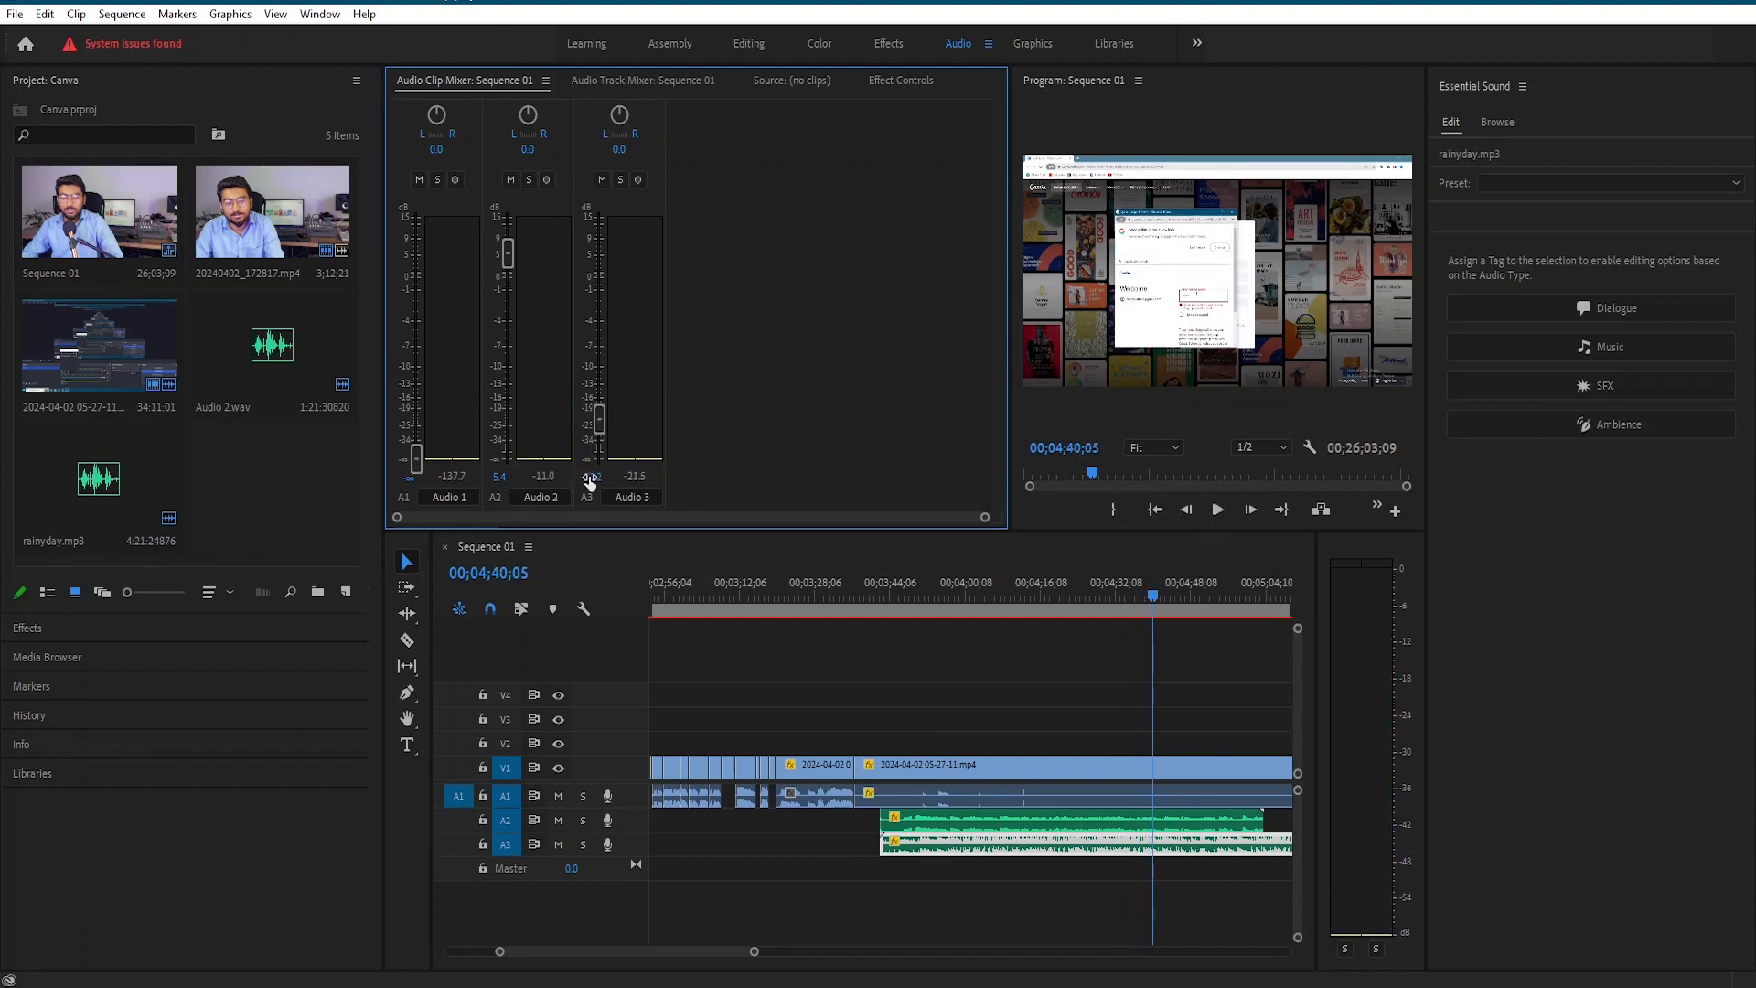
{"action": "mouse_move", "coordinate": [599, 419]}
{"action": "left_mouse_down"}
{"action": "mouse_move", "coordinate": [599, 393]}
{"action": "mouse_move", "coordinate": [599, 428]}
{"action": "left_mouse_up"}
{"action": "left_click", "coordinate": [594, 475]}
{"action": "left_click_drag", "start_coordinate": [600, 430], "coordinate": [600, 404]}
{"action": "key", "text": "space"}
- Try panning Audio 3 to the right by 11.9, and reset its balance to 0.0
{"action": "left_click_drag", "start_coordinate": [623, 126], "coordinate": [640, 113]}
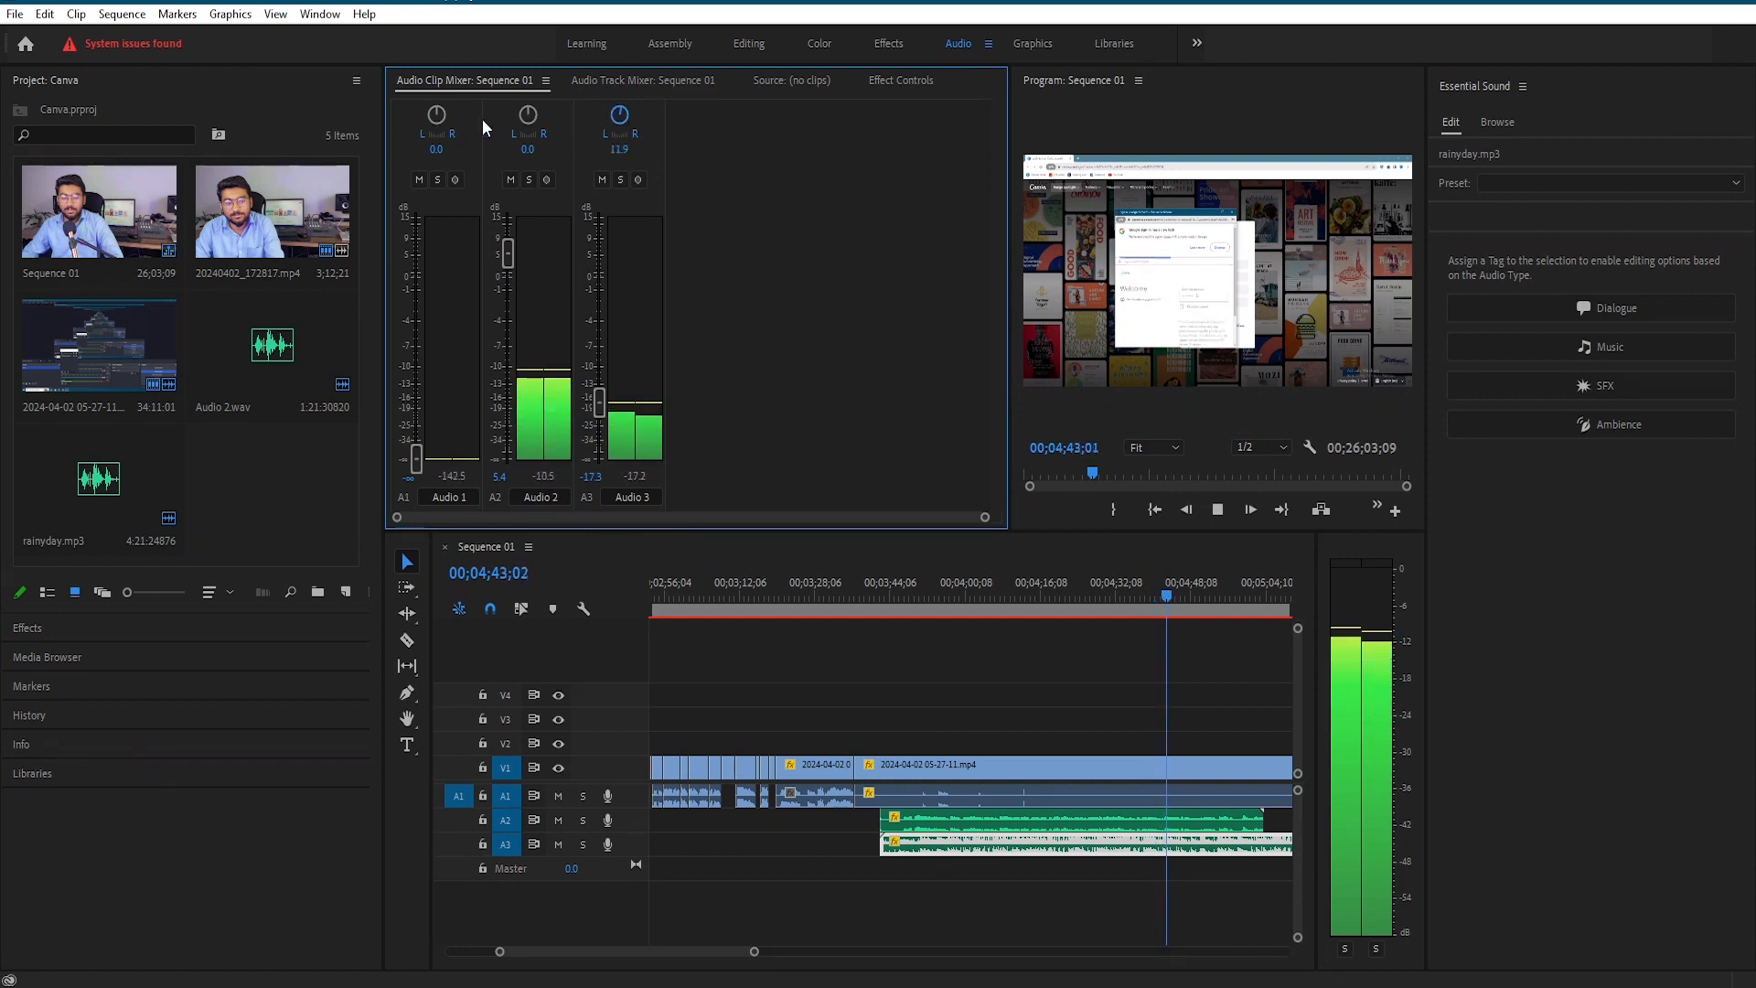
{"action": "double_click", "coordinate": [617, 124]}
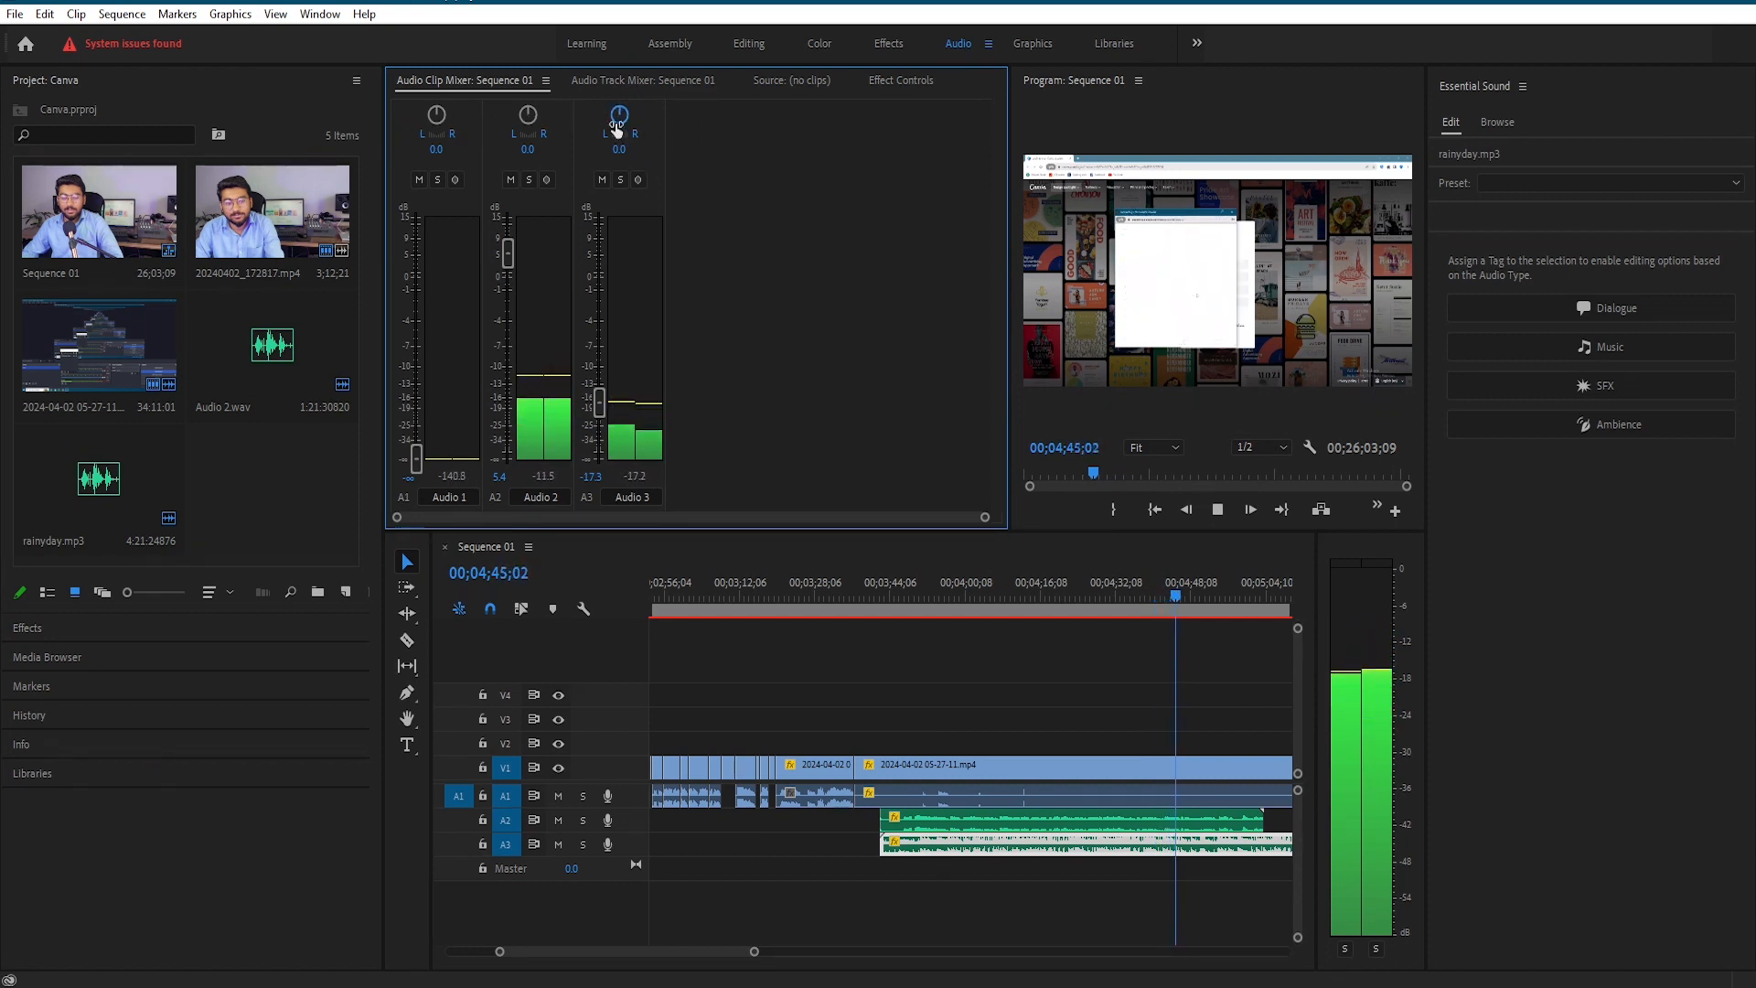
{"action": "left_click_drag", "start_coordinate": [616, 126], "coordinate": [613, 127]}
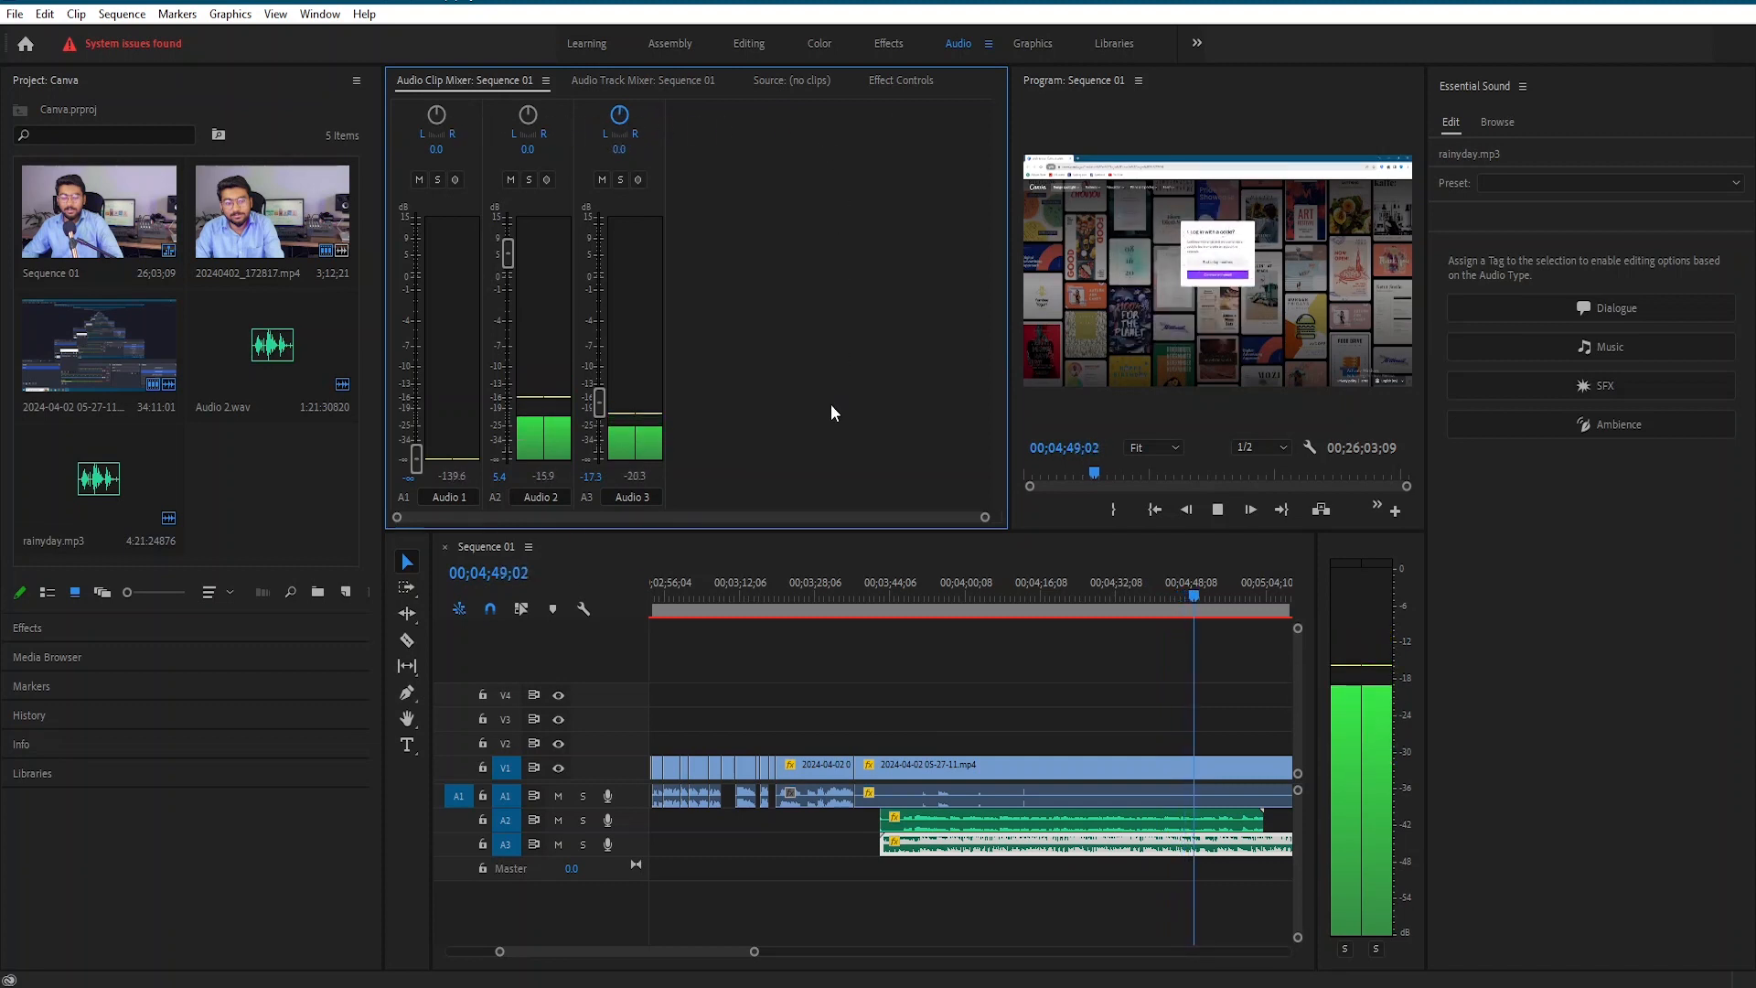
- Set the Audio 3 level to -29.1 dB and stop playback
{"action": "left_click_drag", "start_coordinate": [604, 416], "coordinate": [603, 441]}
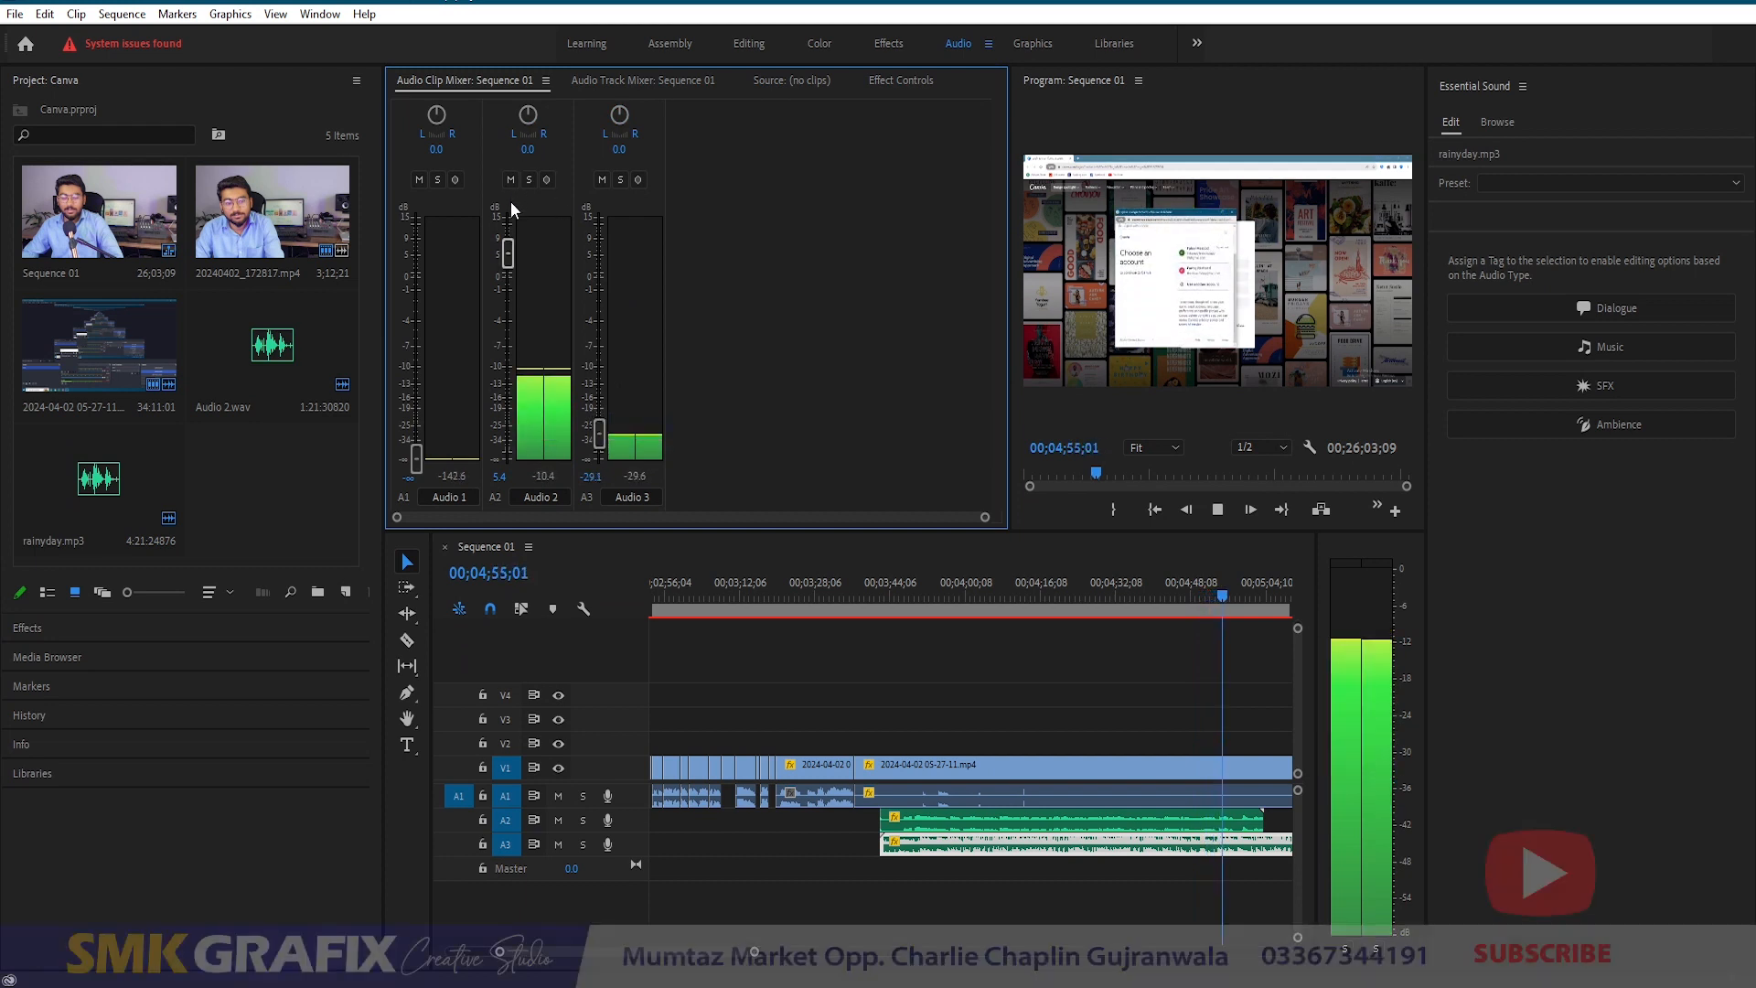
{"action": "key", "text": "space"}
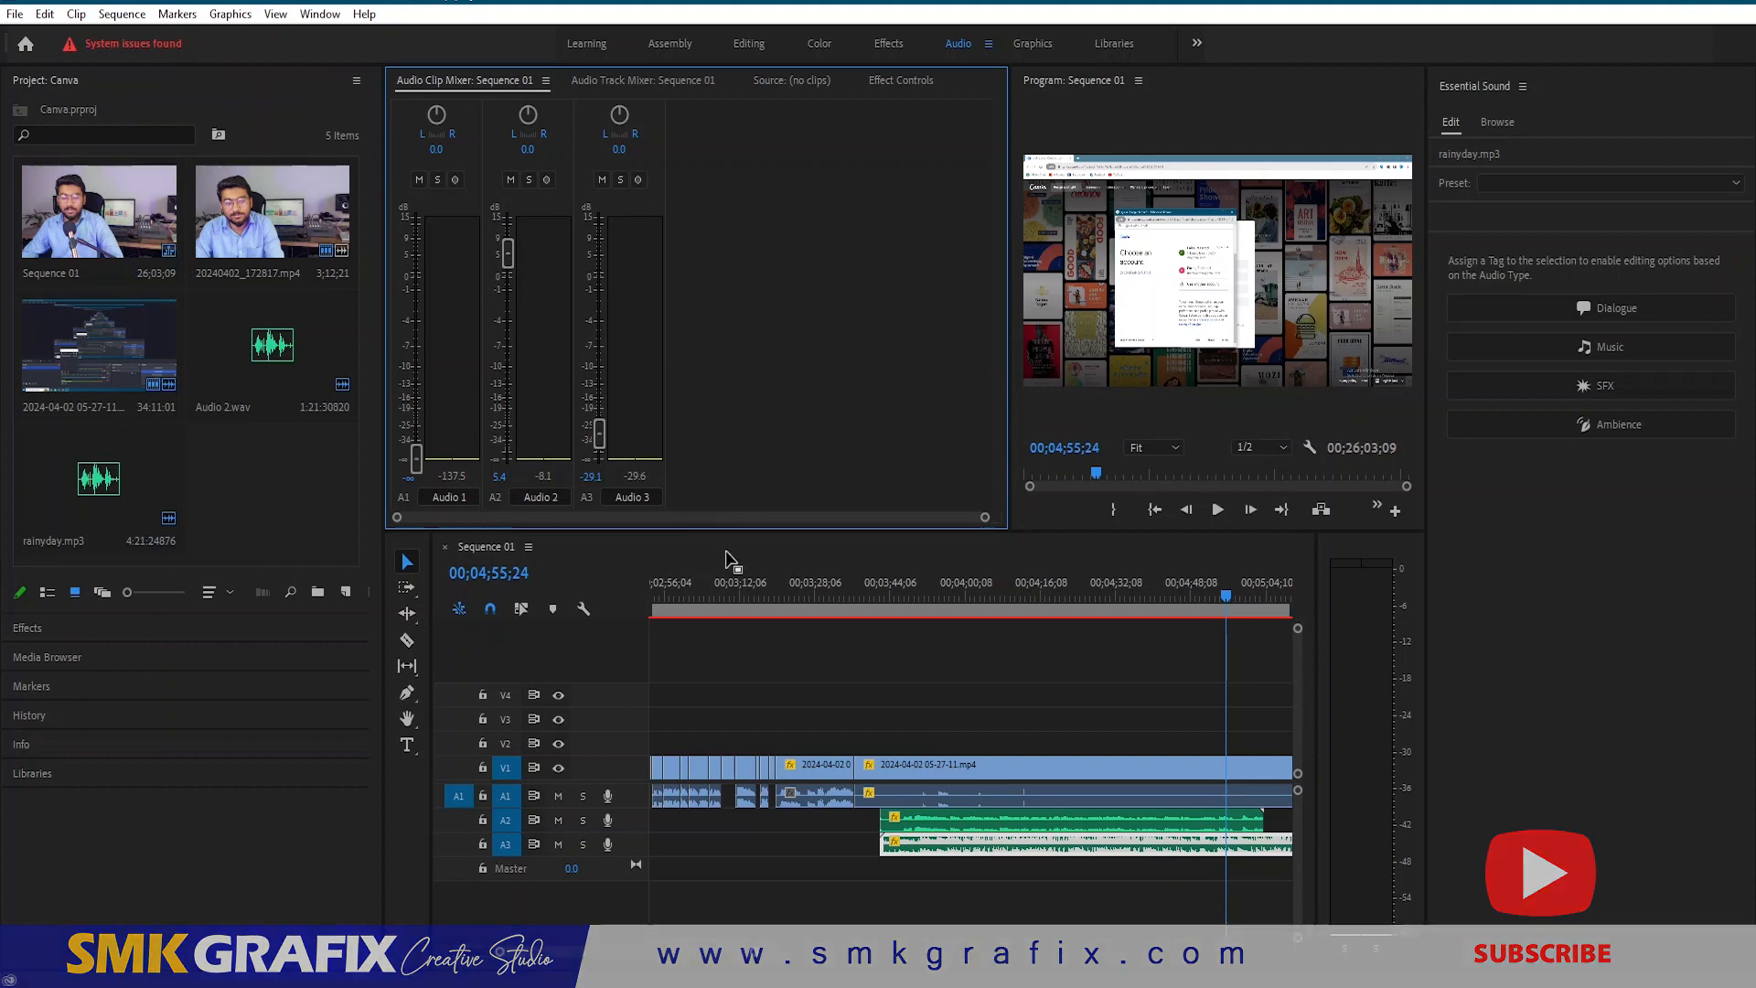
- Try adjusting the audio gain of the rainyday.mp3 clip by -30 dB
{"action": "right_click", "coordinate": [1075, 853]}
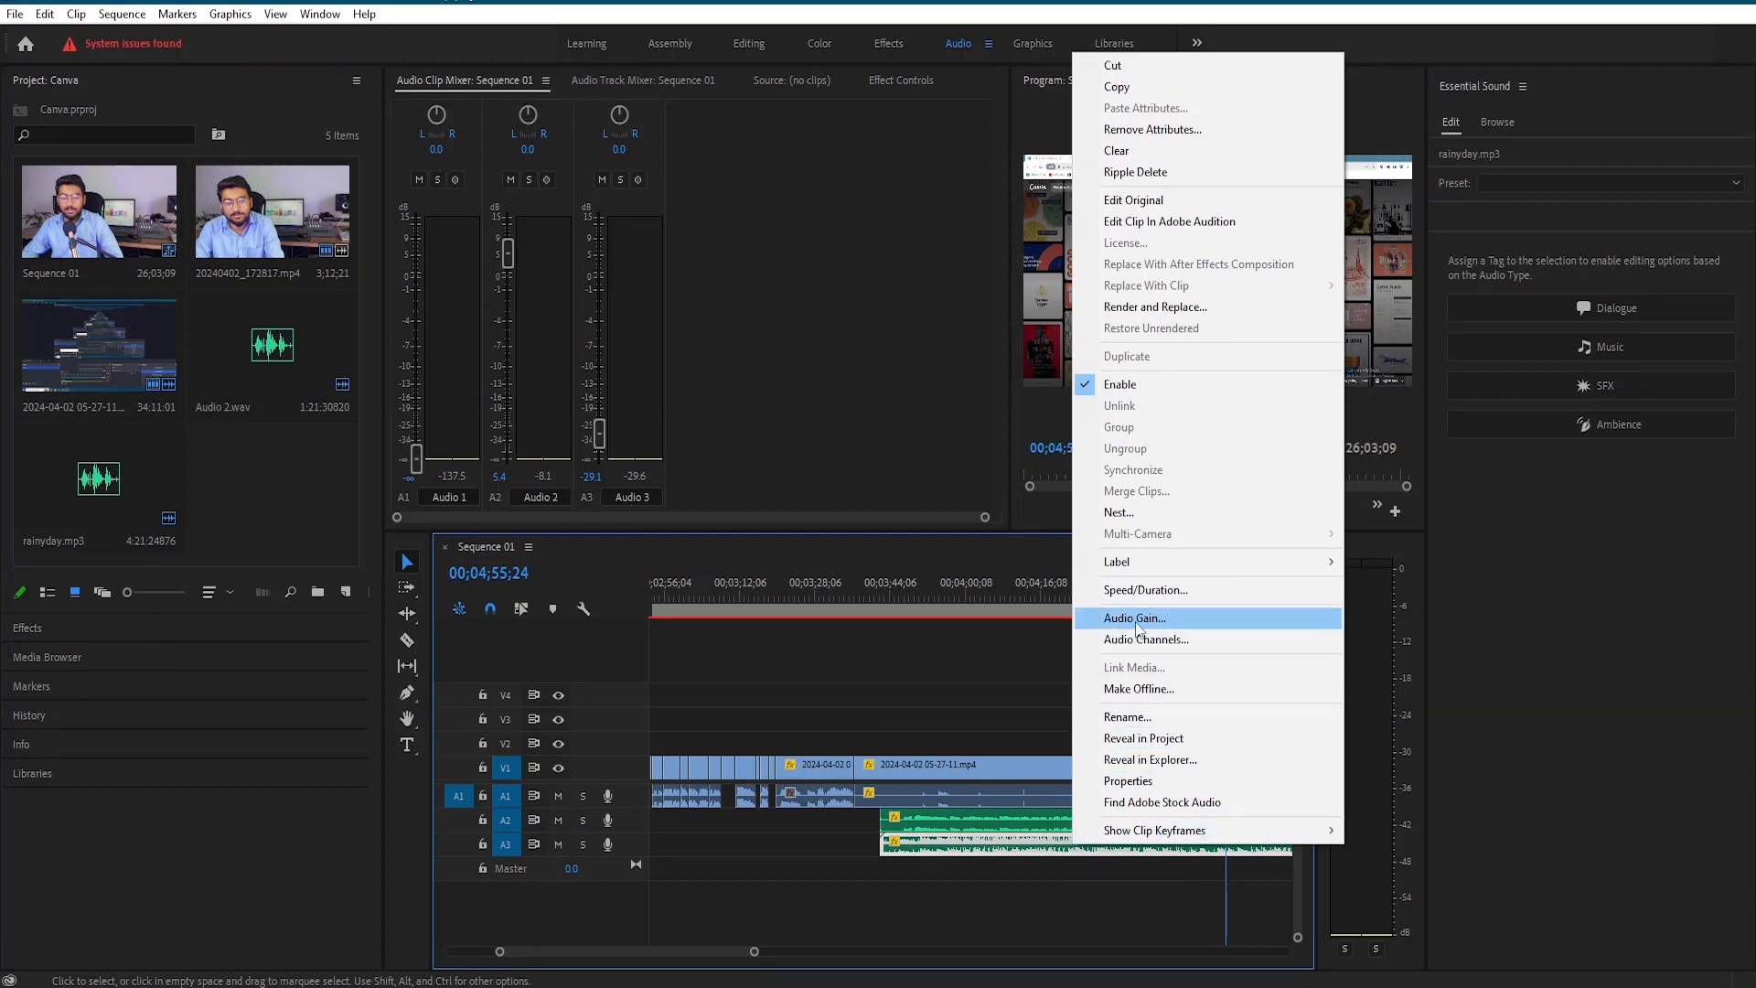
{"action": "left_click", "coordinate": [1136, 625]}
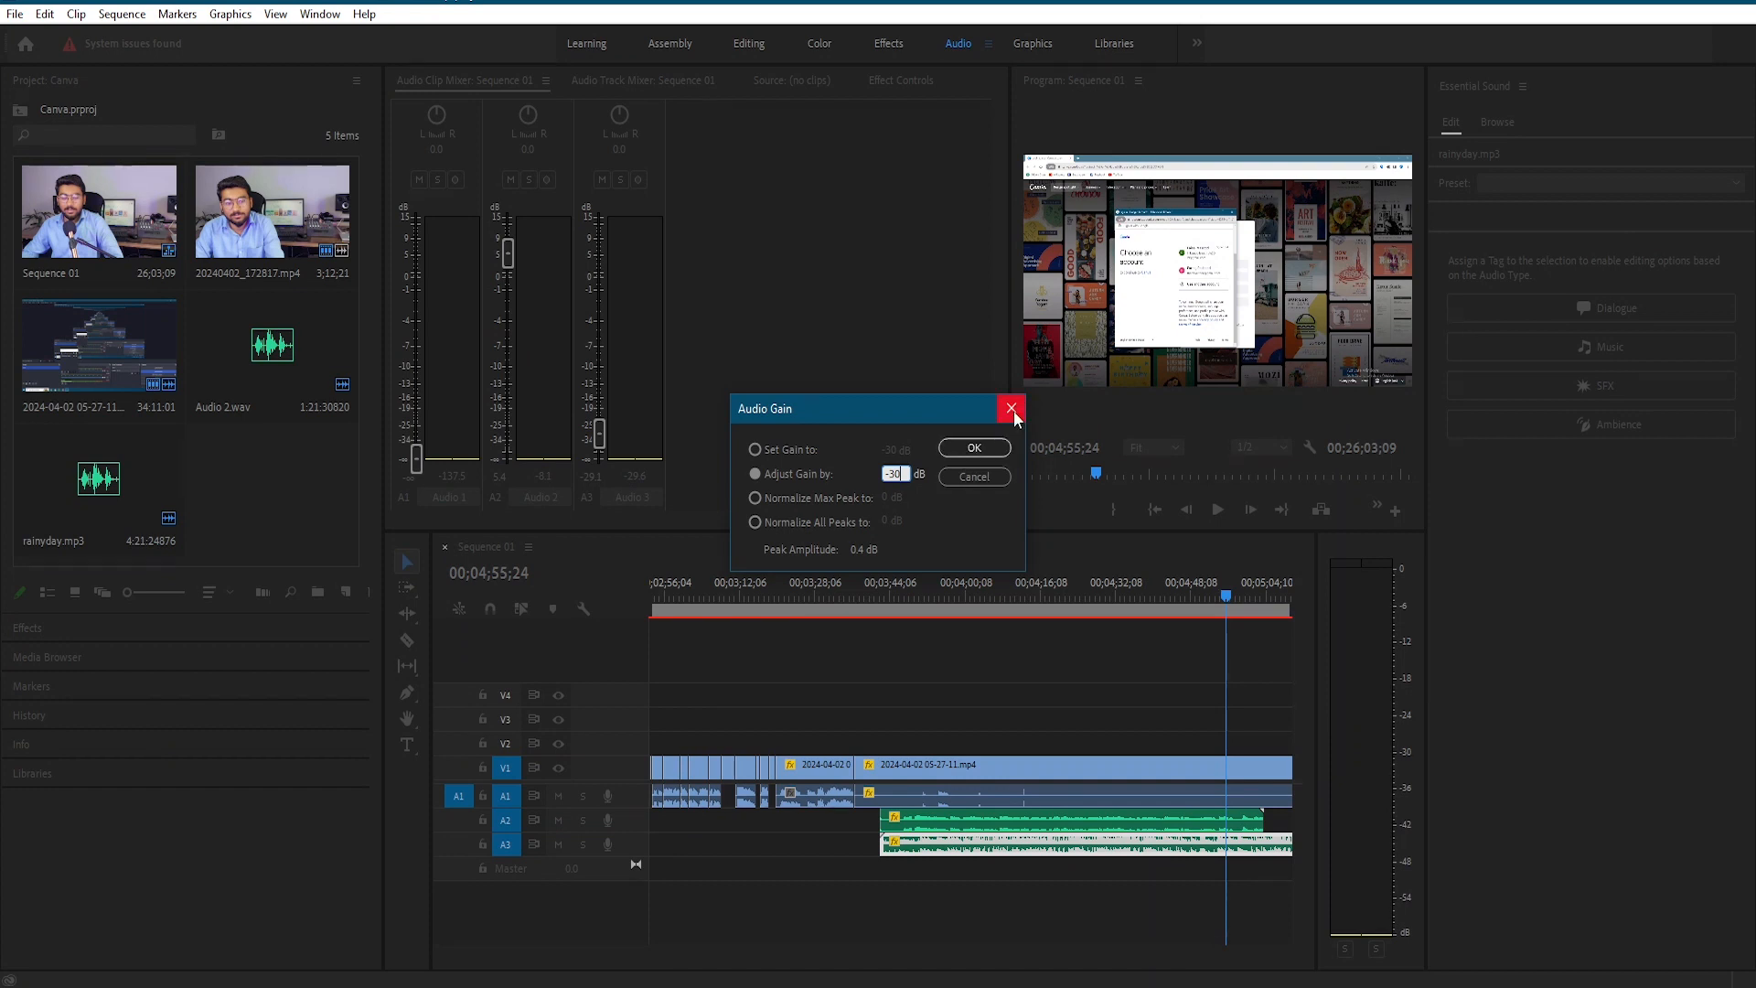
{"action": "left_click", "coordinate": [974, 476]}
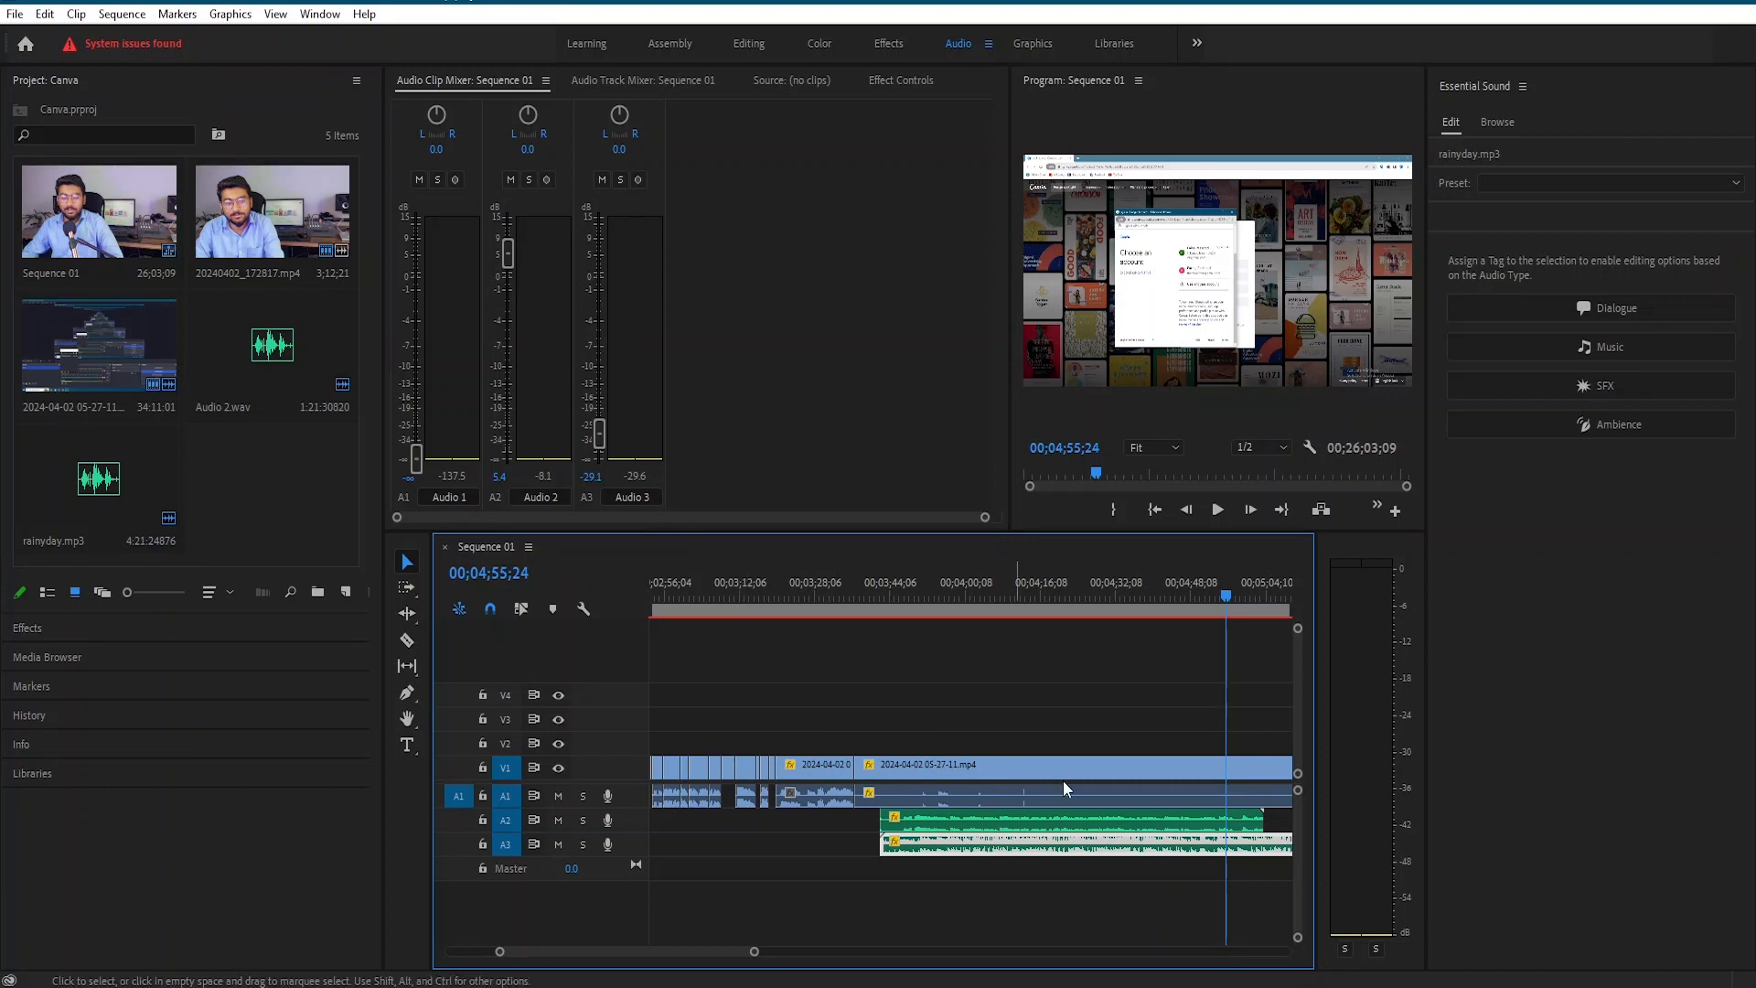
{"action": "left_click_drag", "start_coordinate": [755, 955], "coordinate": [773, 958]}
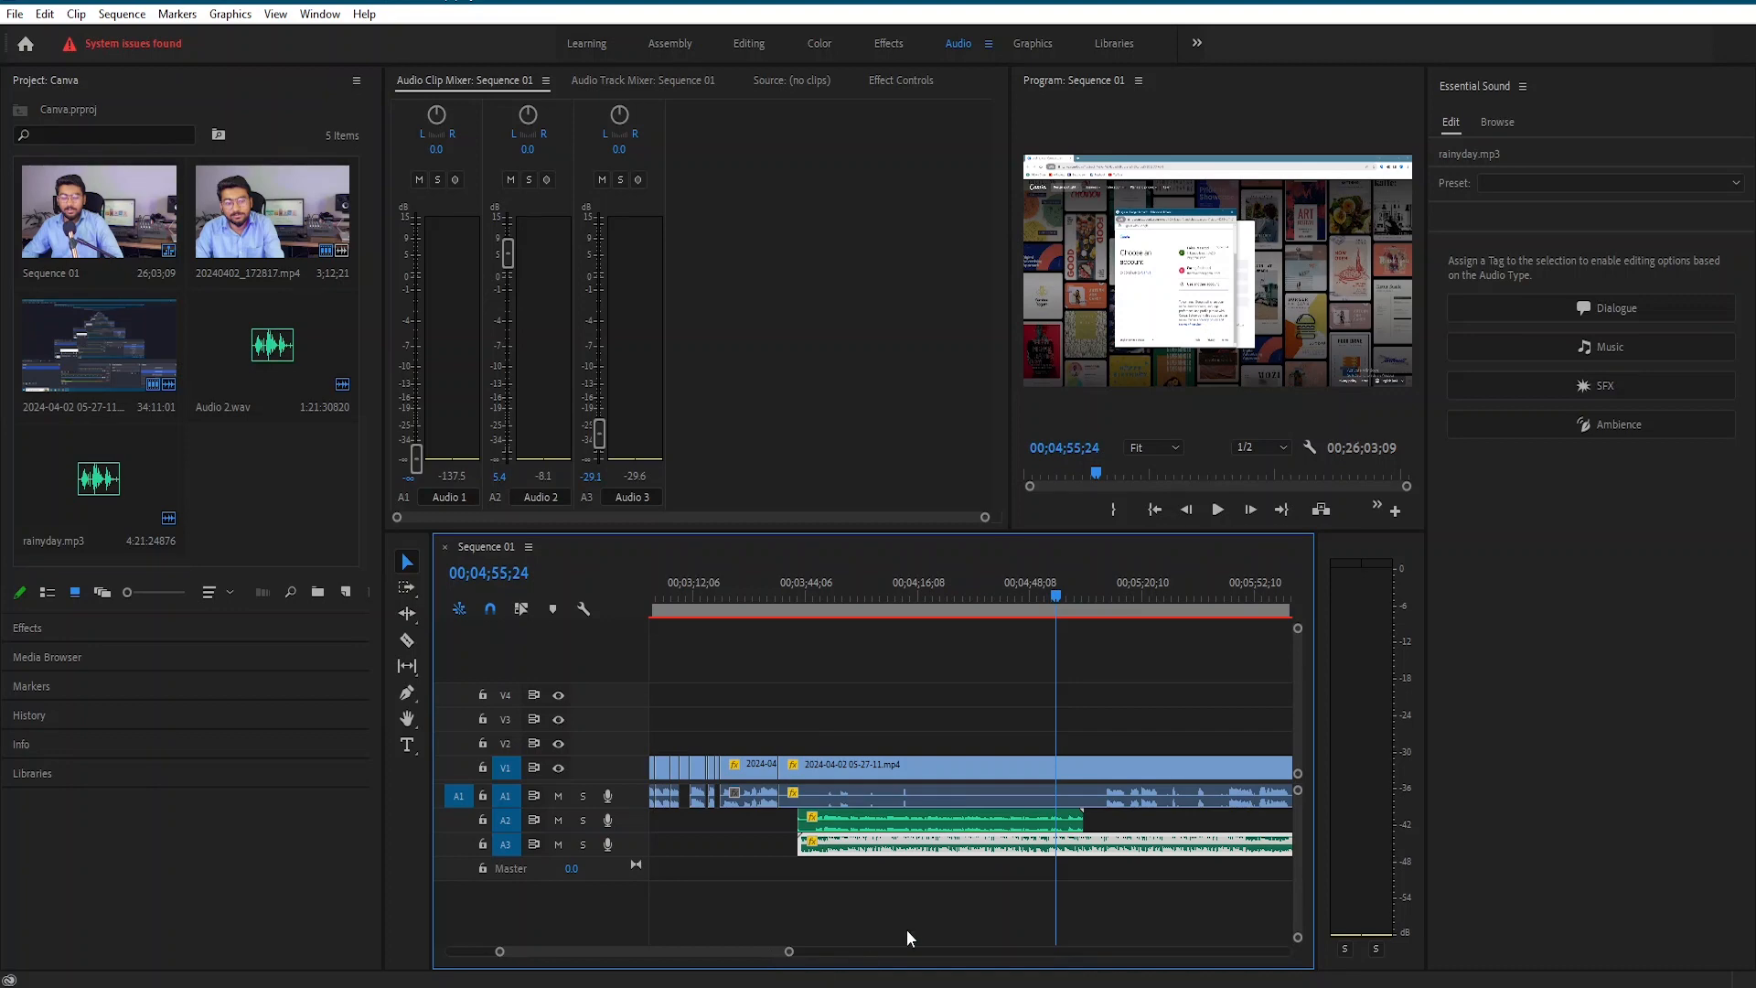
{"action": "right_click", "coordinate": [999, 848]}
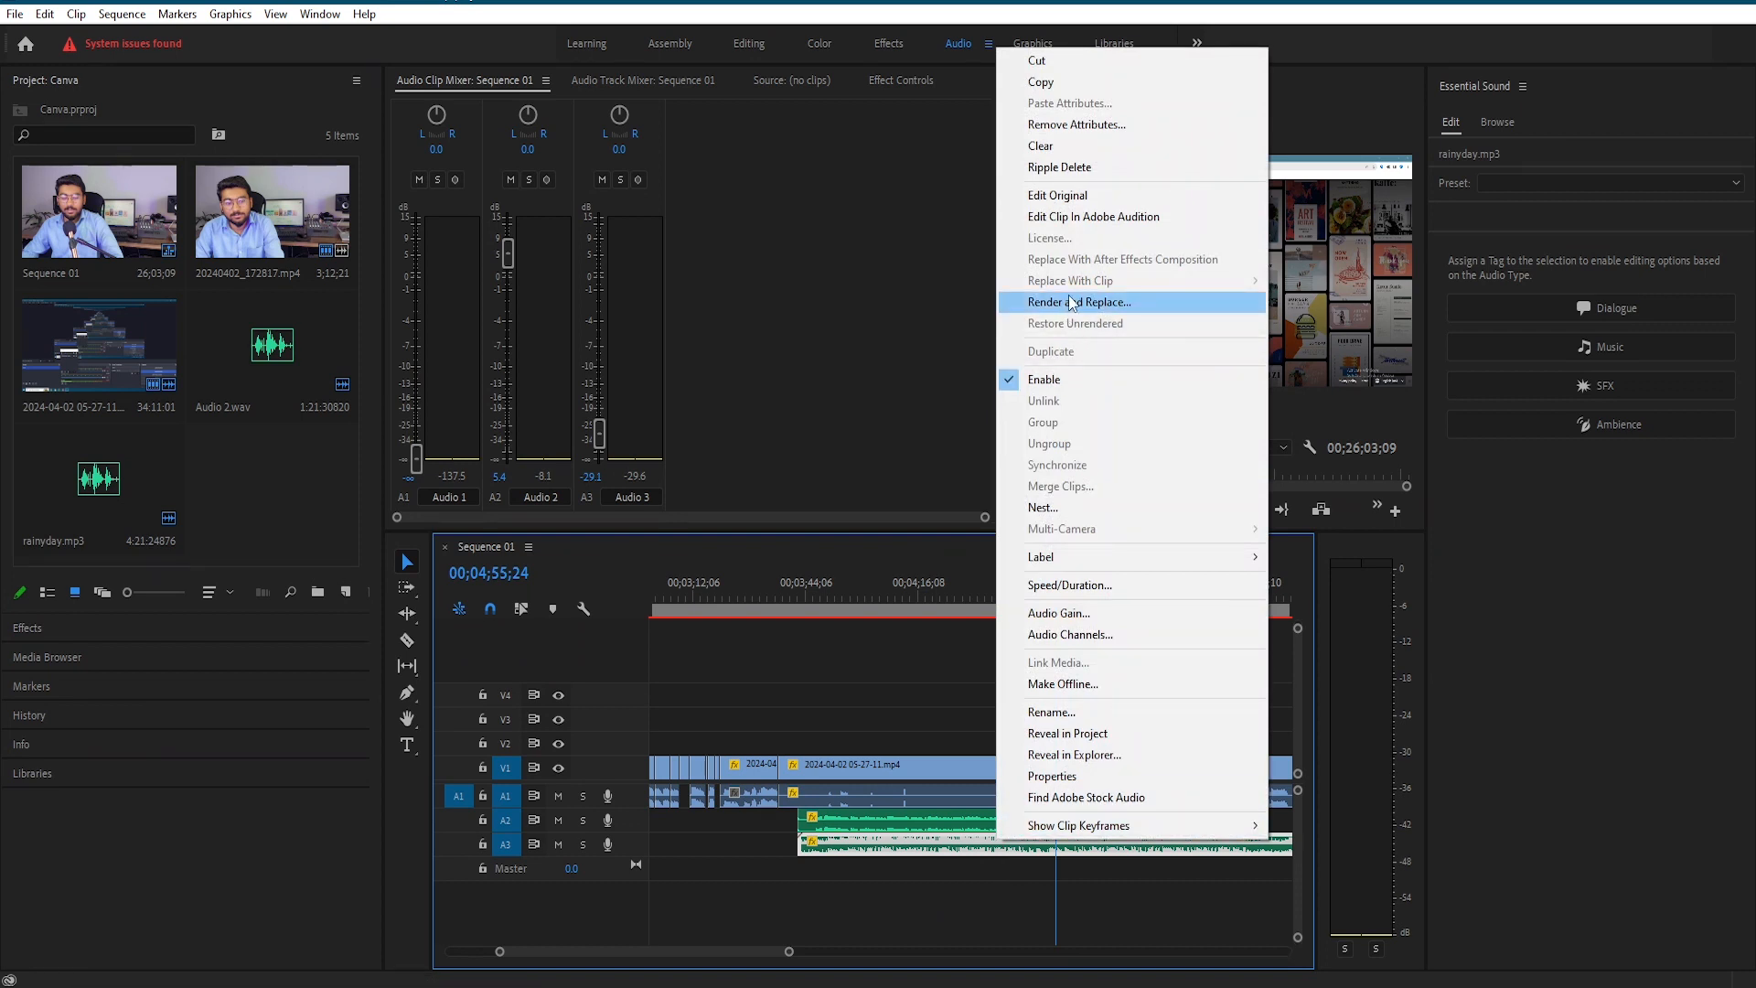
{"action": "right_click", "coordinate": [937, 851]}
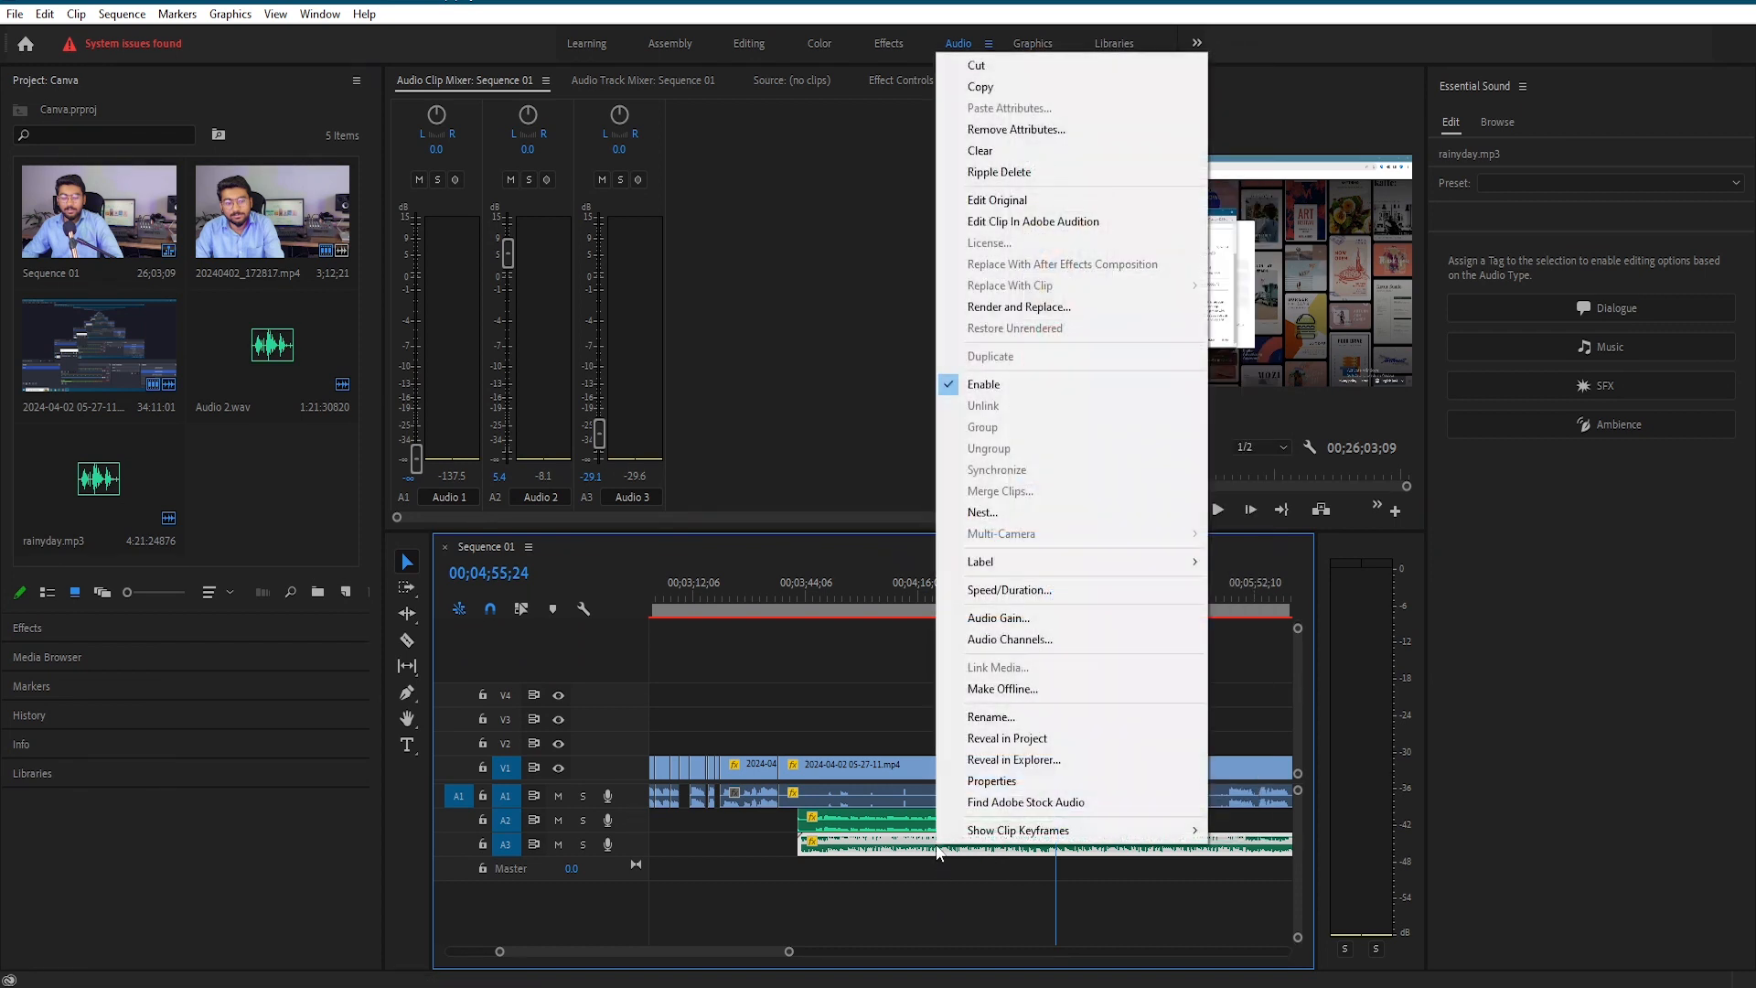
{"action": "left_click", "coordinate": [1066, 222]}
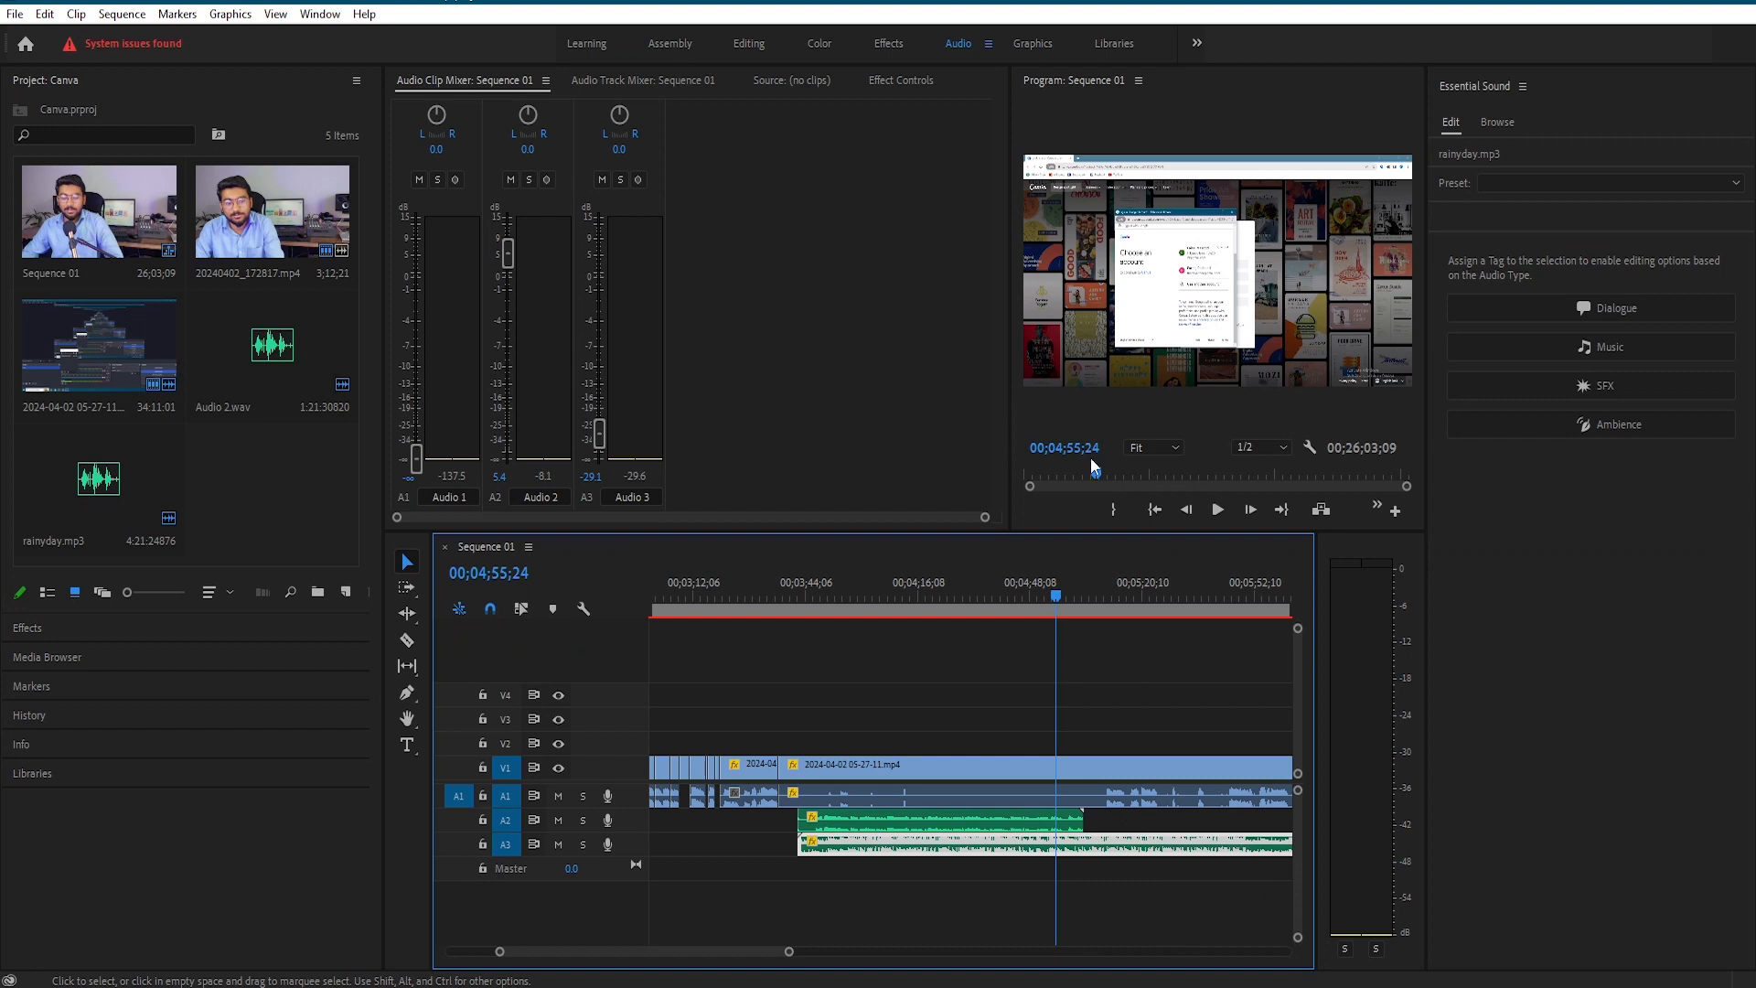
- Examine the available audio effects in the Effects workspace, including the Delay and Echo, Filter and EQ, and Reverb groups
{"action": "left_click", "coordinate": [885, 43]}
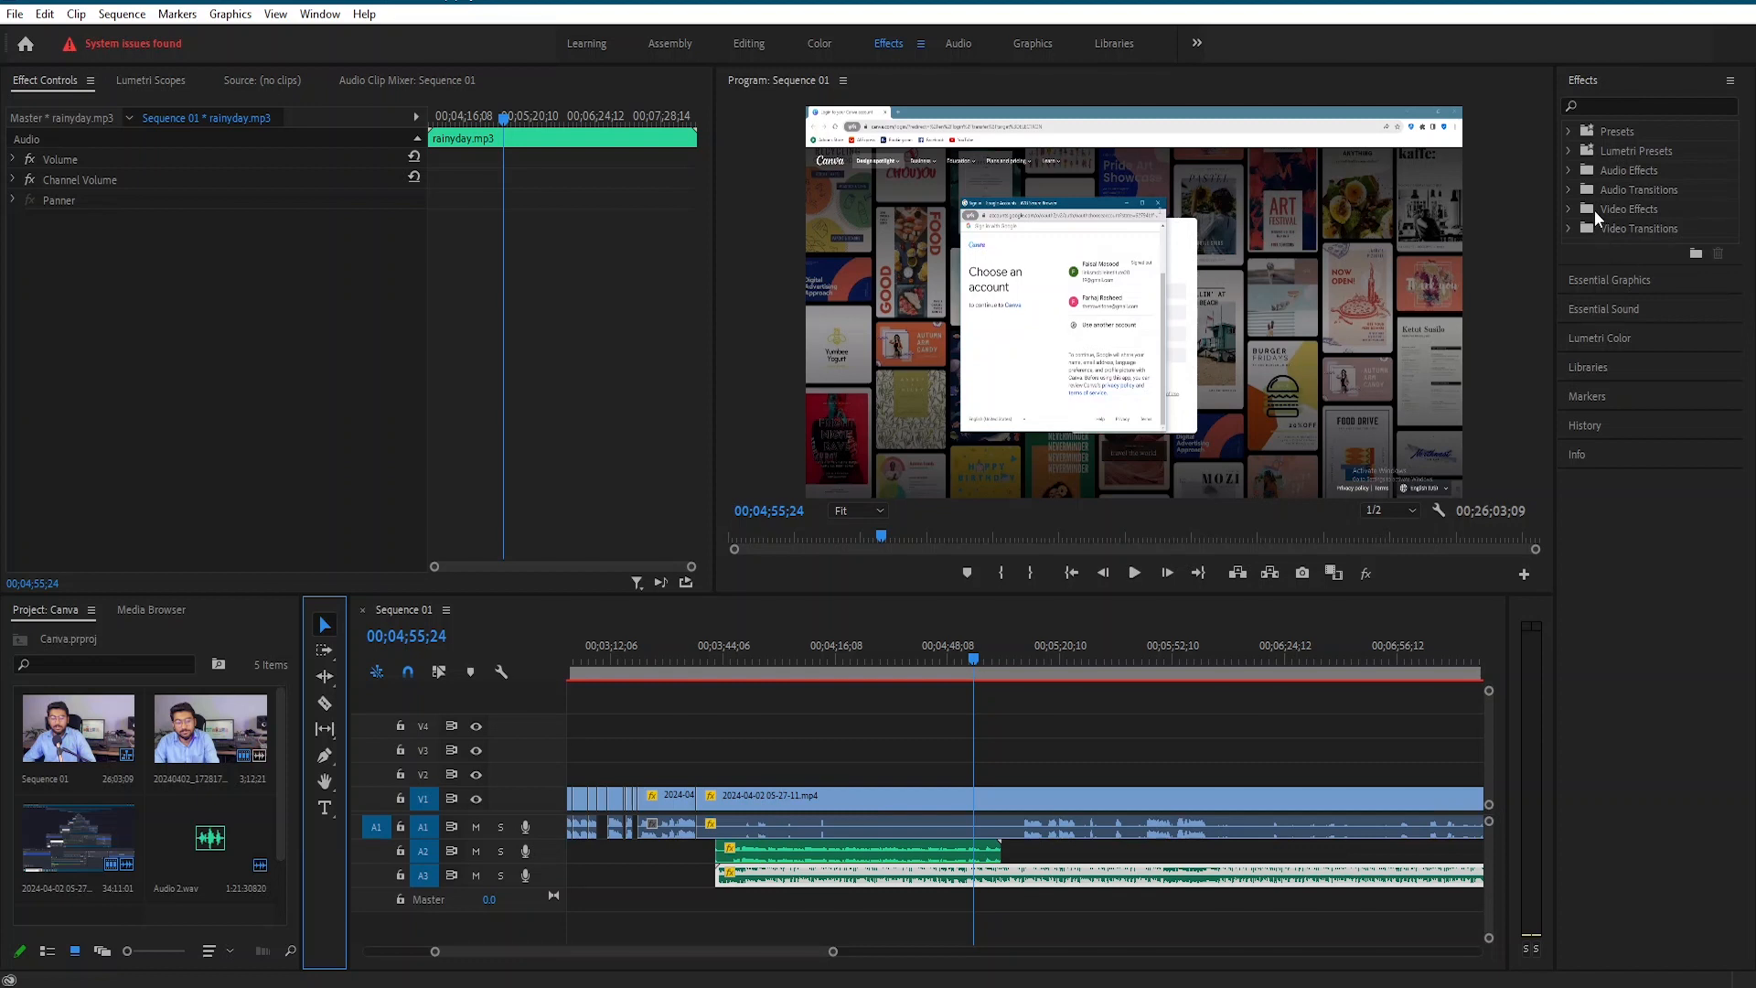
{"action": "left_click", "coordinate": [1568, 171]}
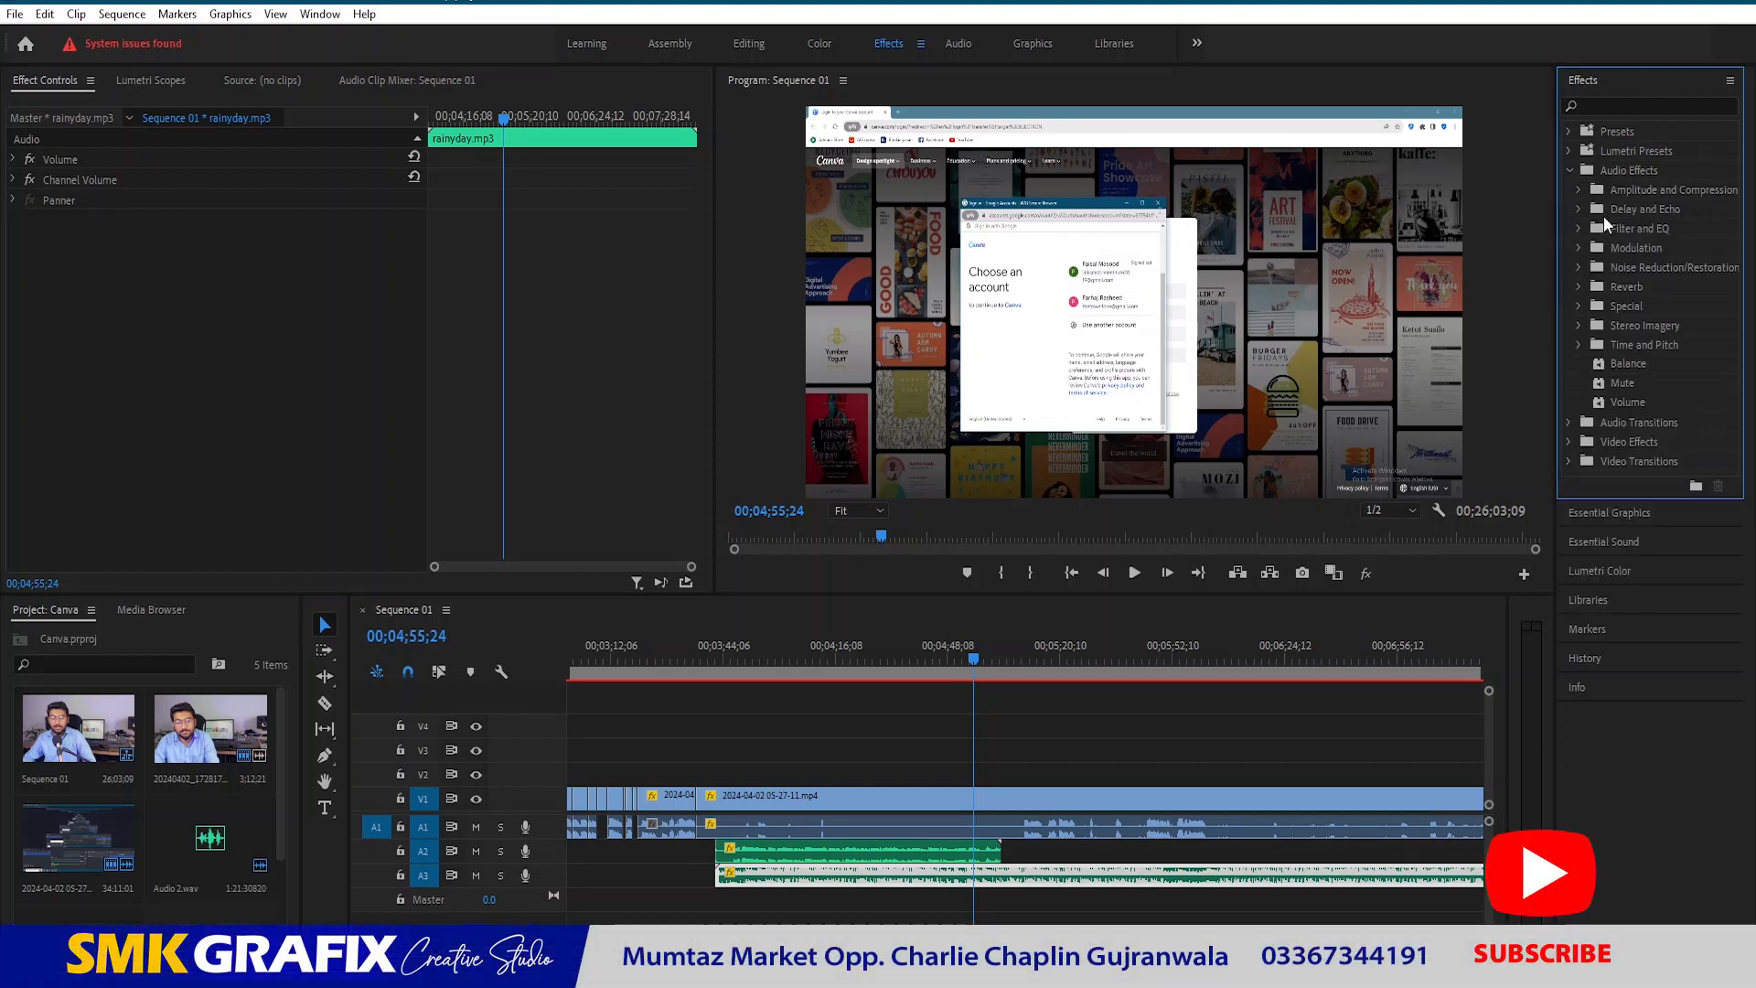
{"action": "left_click", "coordinate": [1578, 208]}
{"action": "left_click", "coordinate": [1578, 208]}
{"action": "left_click", "coordinate": [1578, 228]}
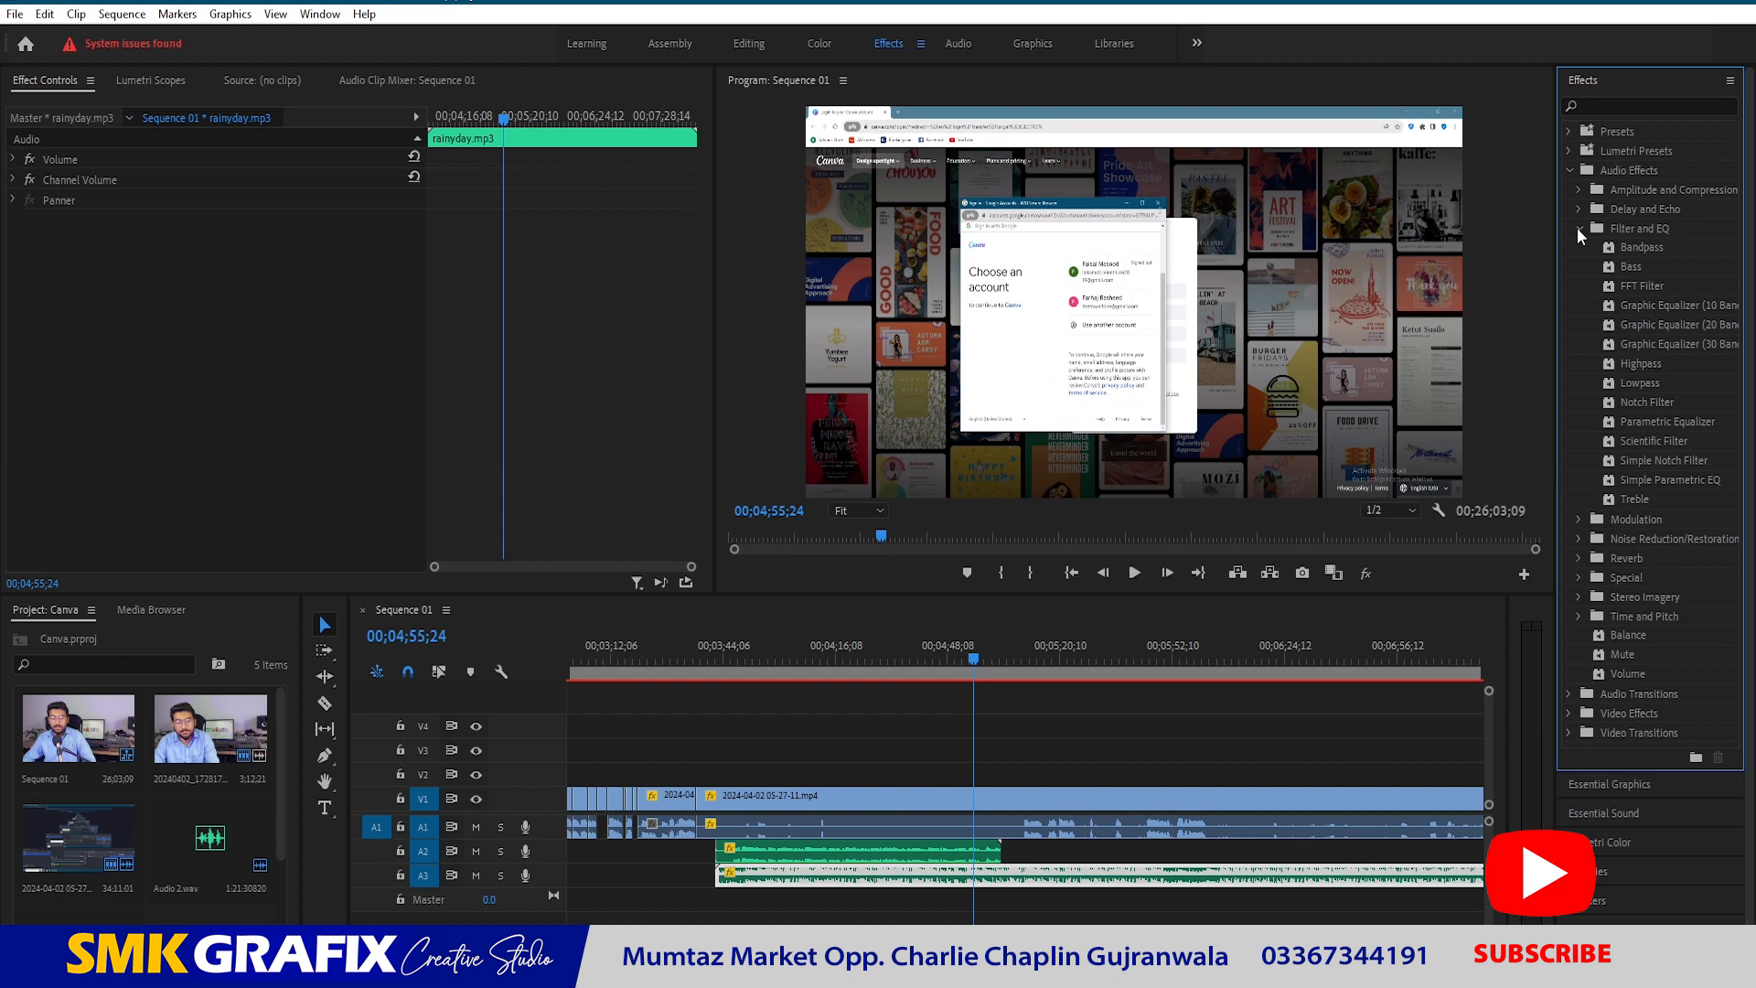
{"action": "left_click", "coordinate": [1577, 228]}
{"action": "left_click", "coordinate": [1575, 287]}
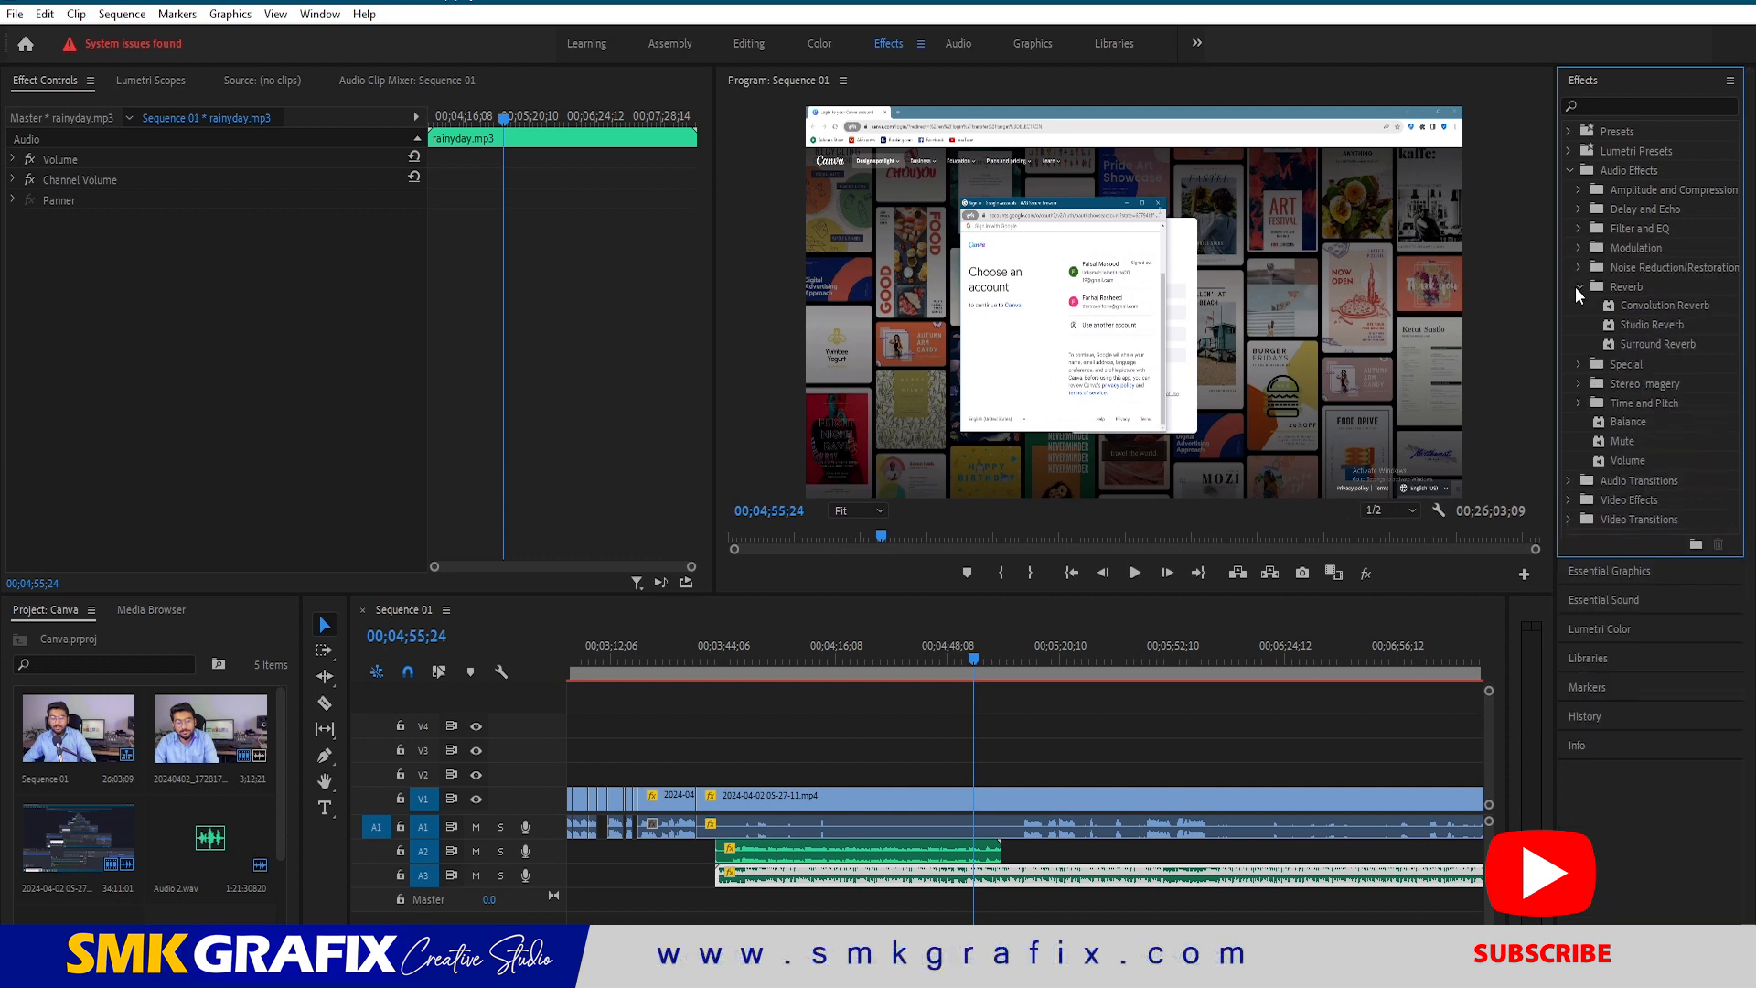
{"action": "left_click", "coordinate": [1578, 287]}
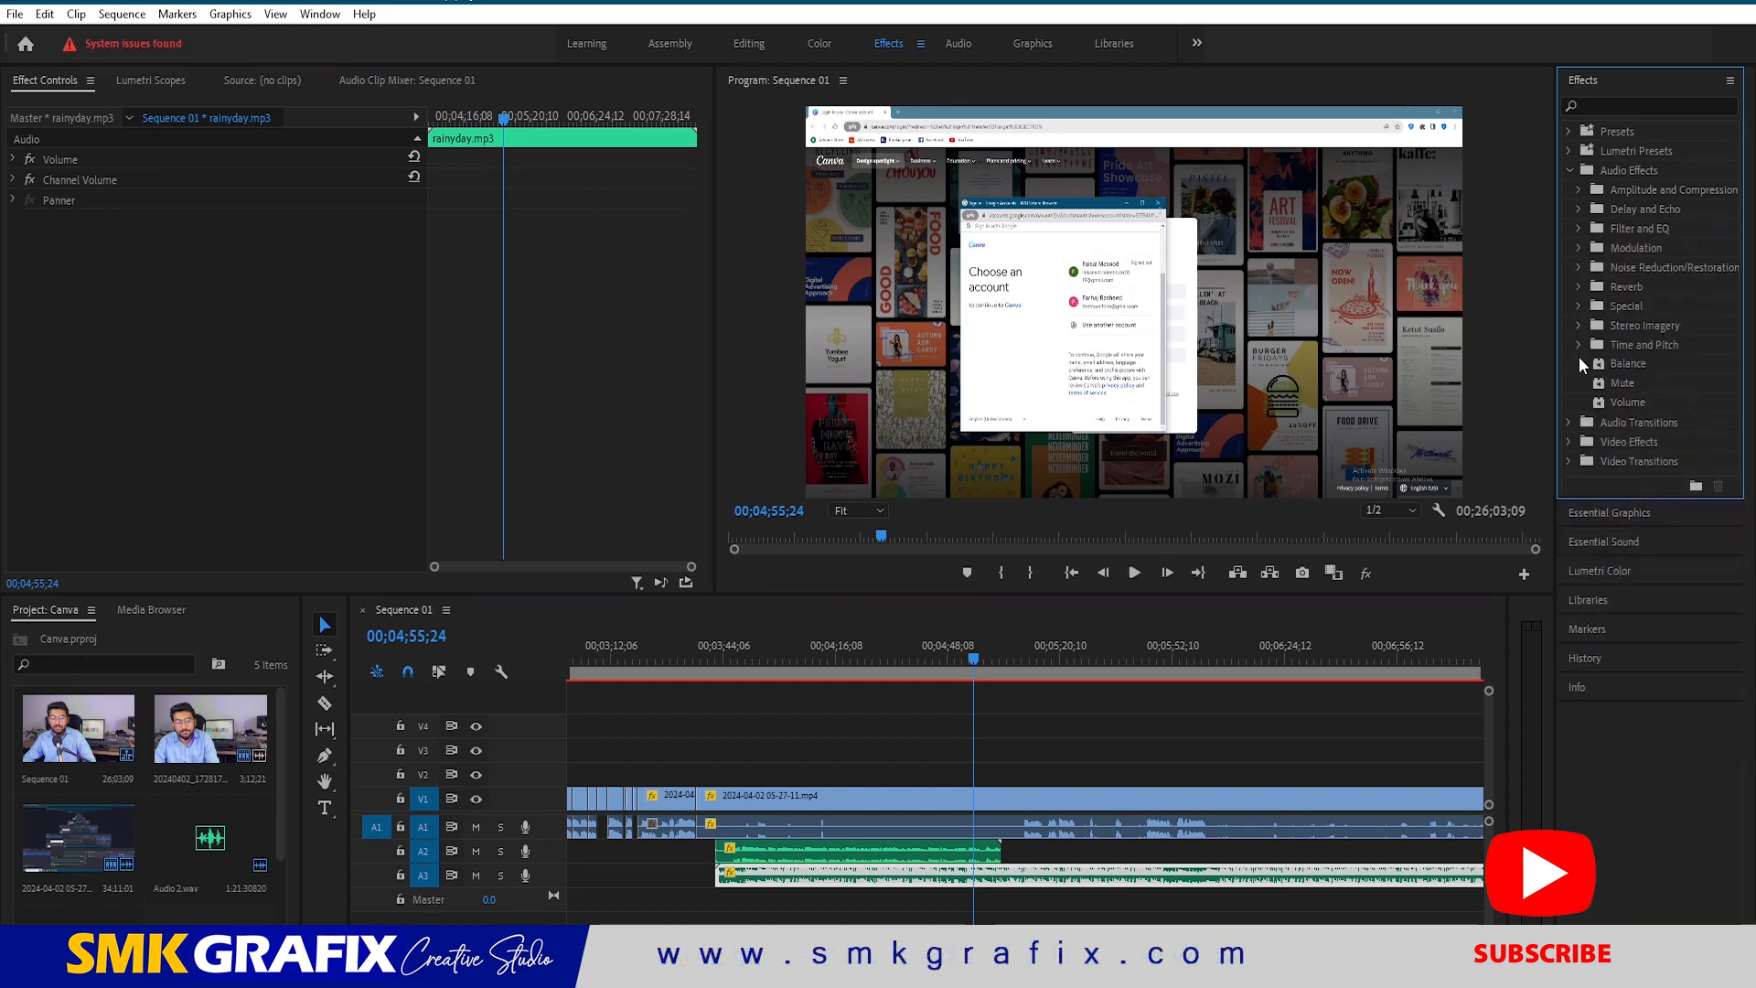
- Apply the Constant Power crossfade to the end of the Audio 2.wav clip on track A2
{"action": "left_click", "coordinate": [1569, 422]}
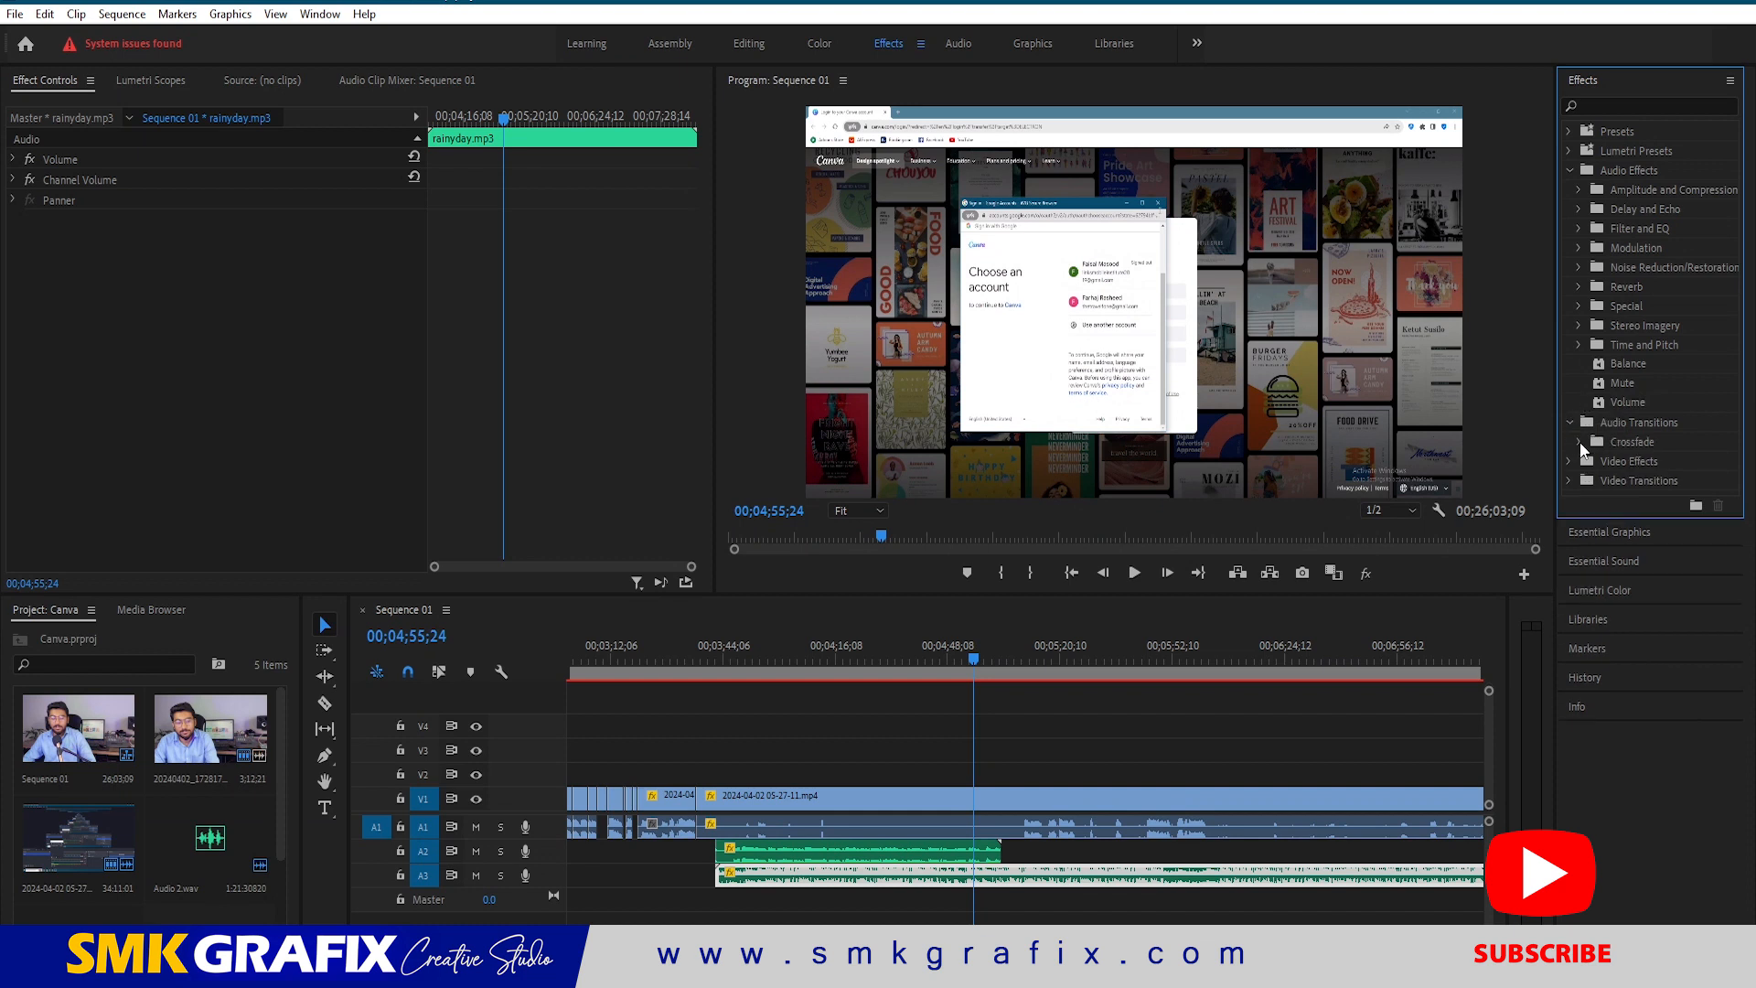
{"action": "left_click", "coordinate": [1578, 441]}
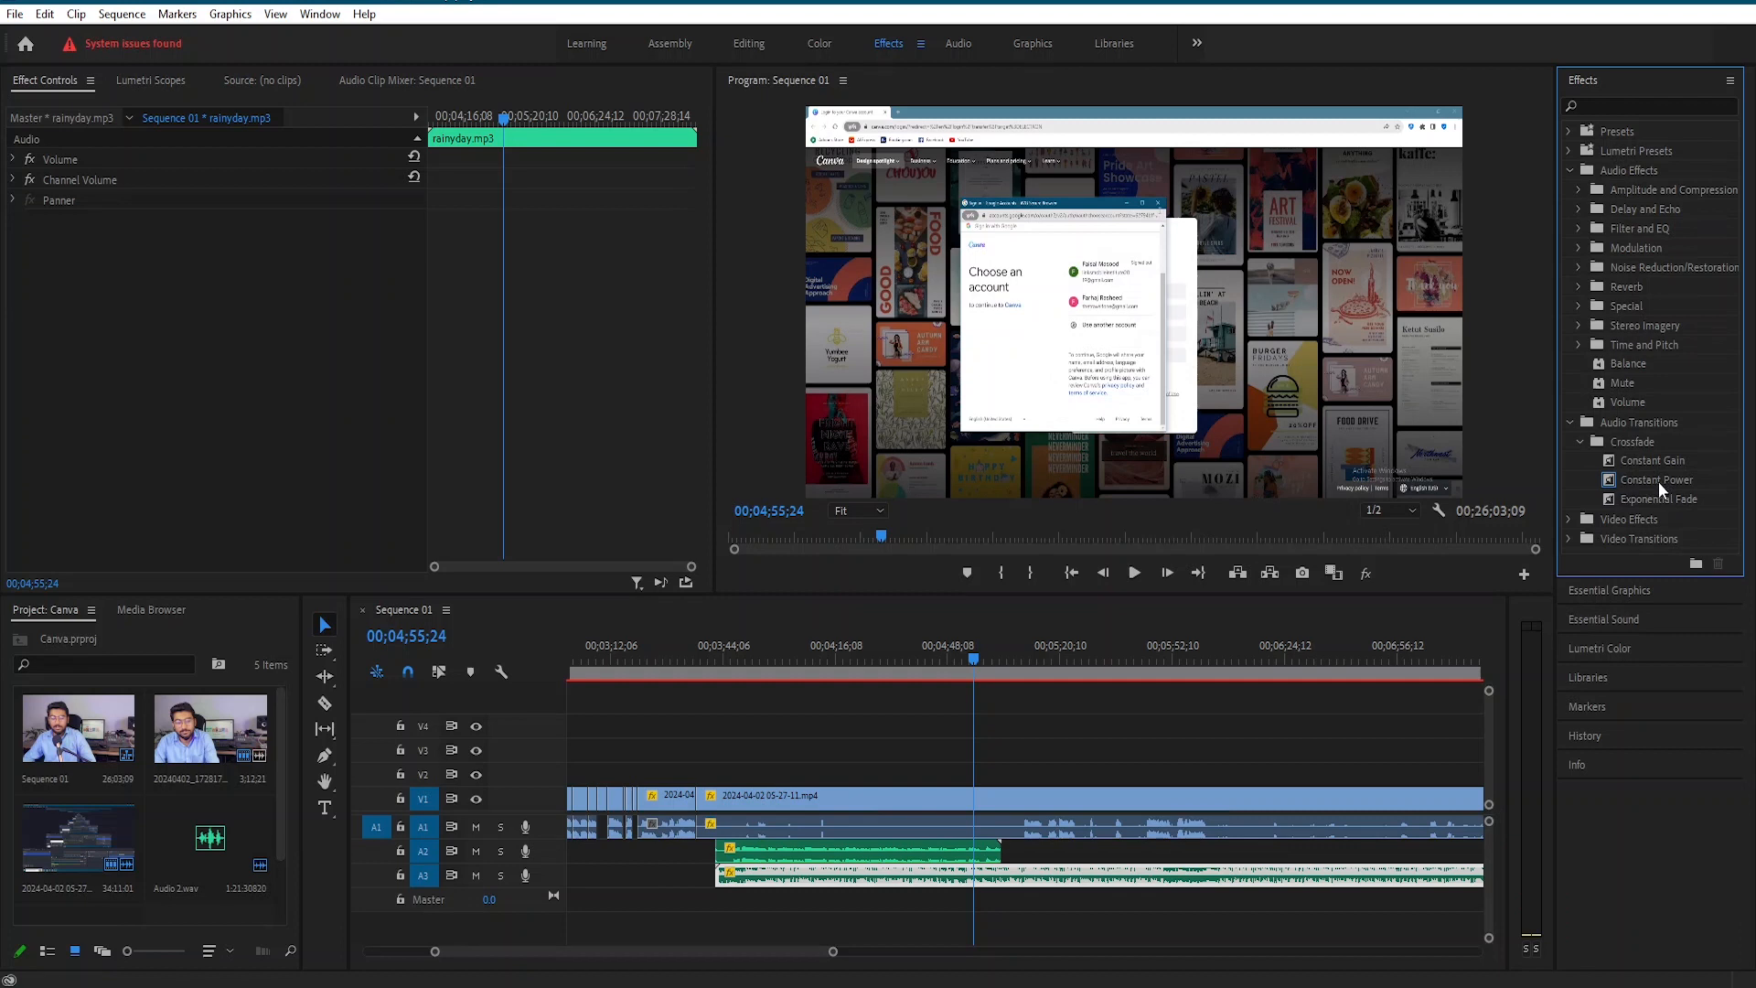
{"action": "left_click_drag", "start_coordinate": [1654, 481], "coordinate": [1000, 855]}
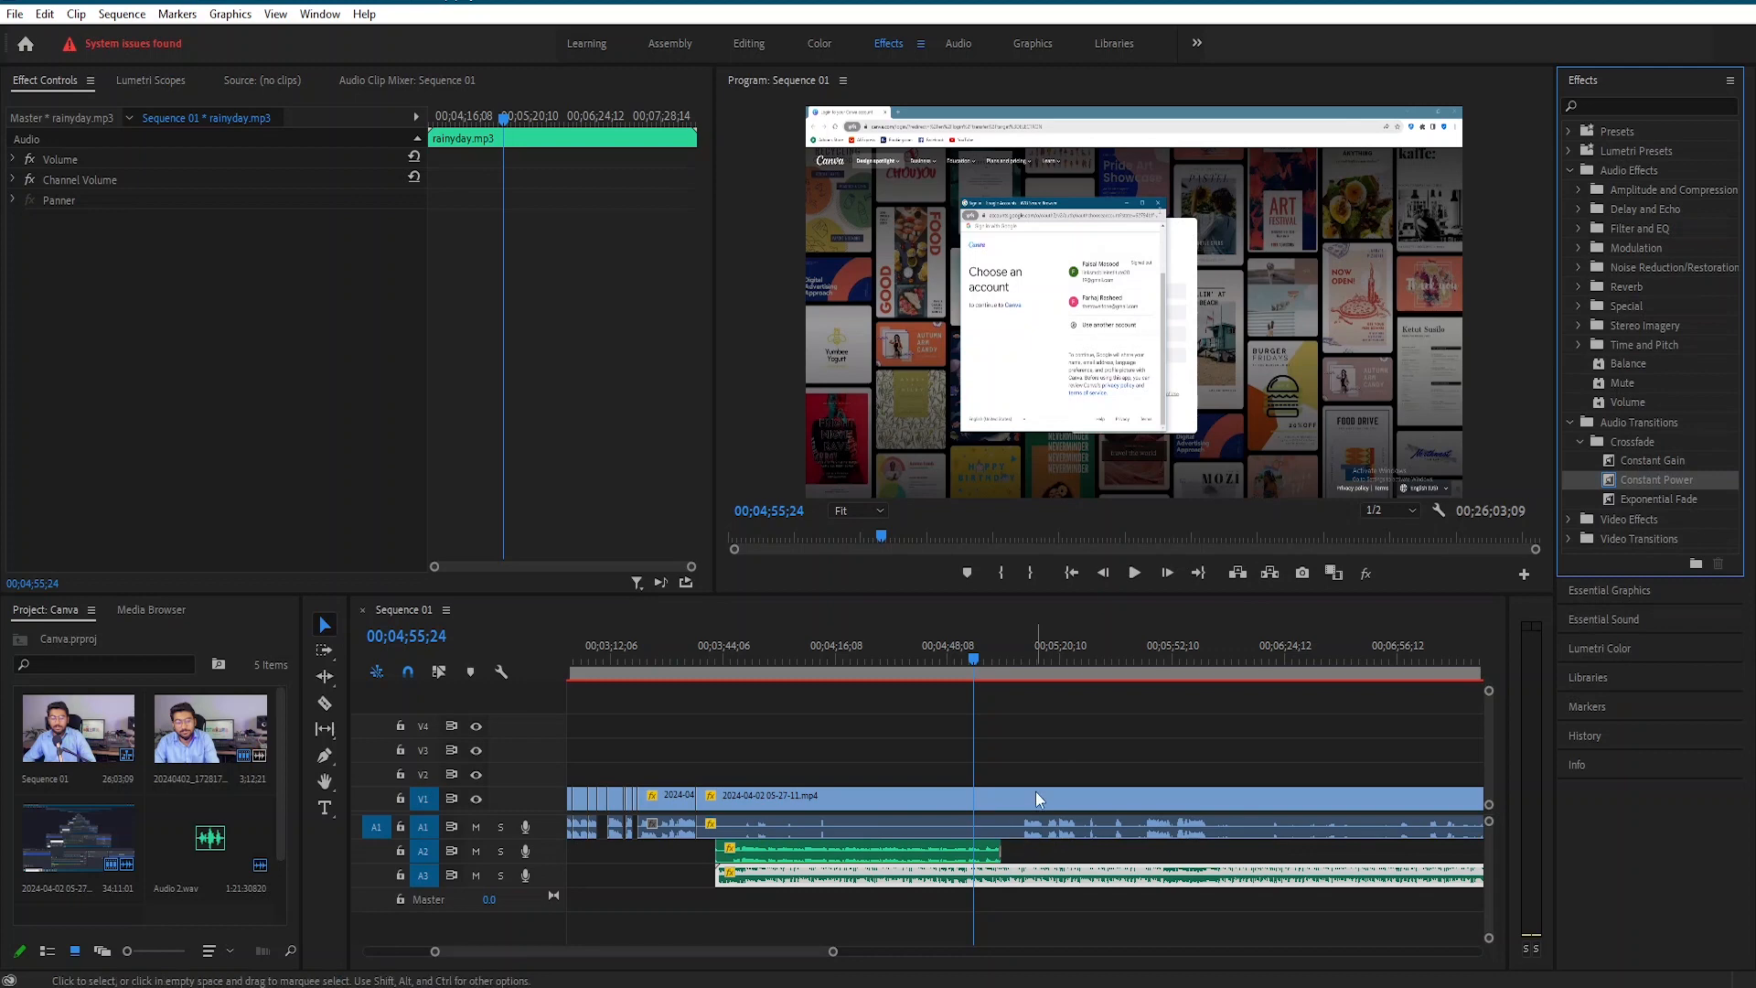
- Play back the end of the Audio 2.wav clip to check its Constant Power fade-out
{"action": "left_click", "coordinate": [988, 657]}
{"action": "left_click_drag", "start_coordinate": [987, 651], "coordinate": [995, 650]}
{"action": "key", "text": "space"}
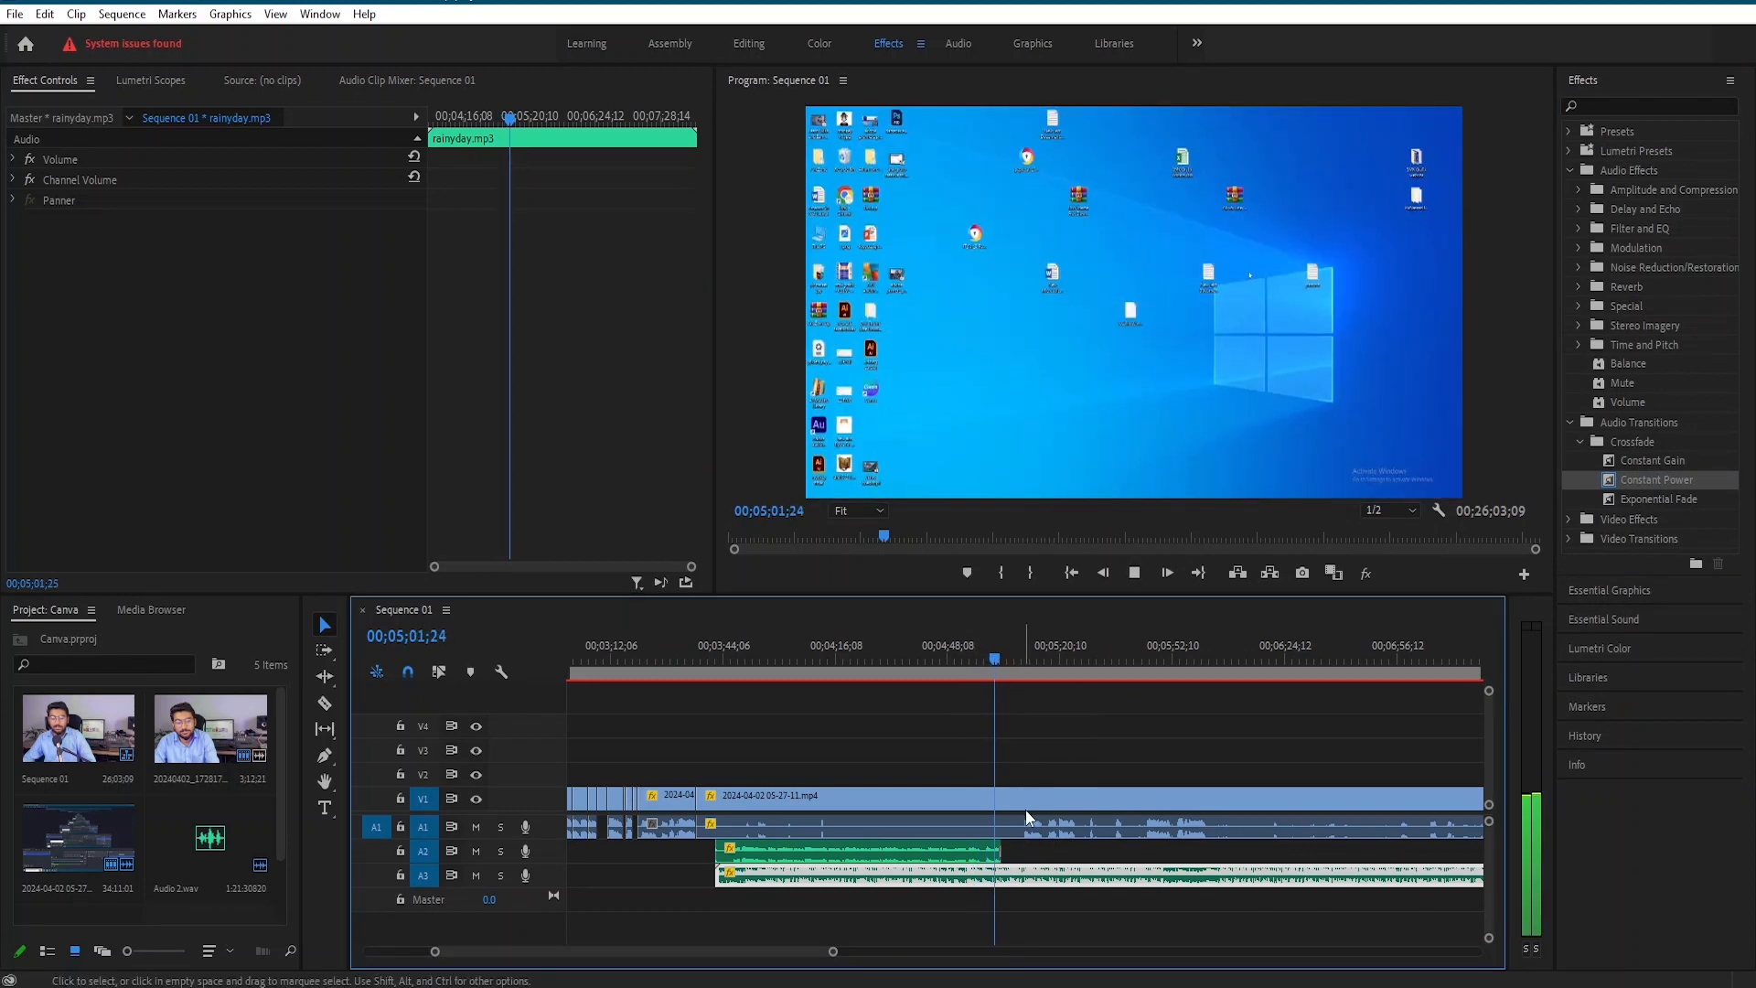
{"action": "key", "text": "space"}
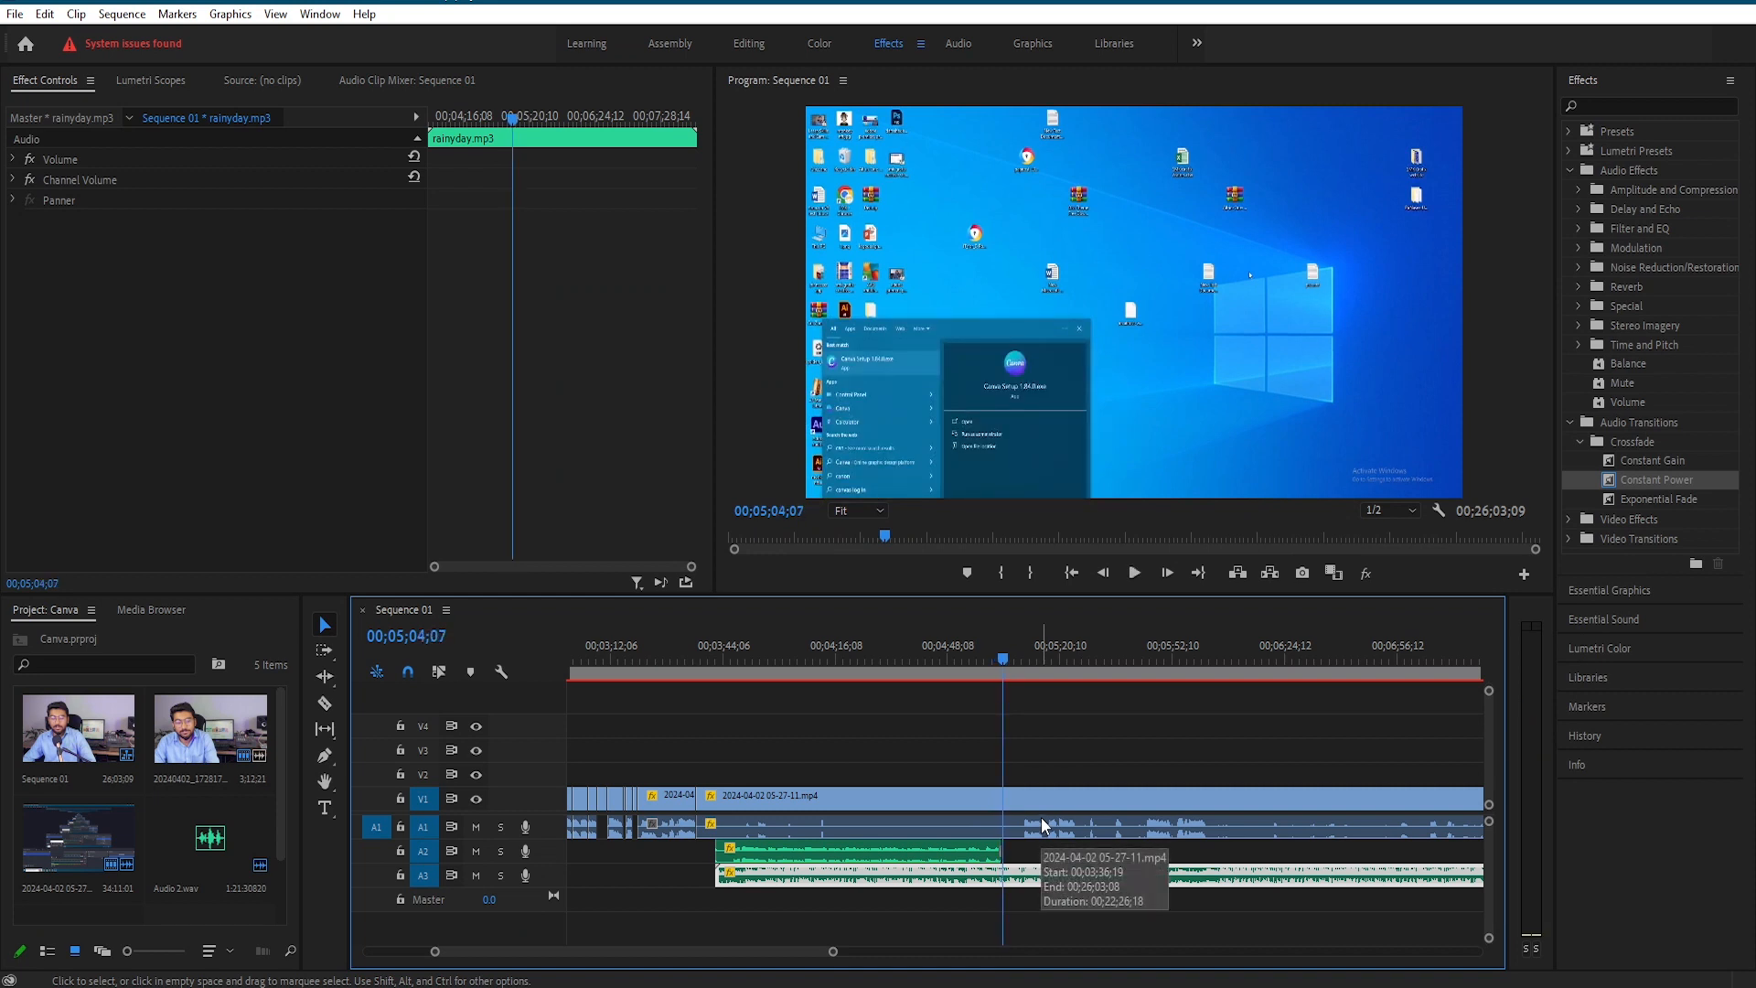
{"action": "key", "text": "="}
{"action": "left_click_drag", "start_coordinate": [1052, 671], "coordinate": [1009, 671]}
{"action": "key", "text": "space"}
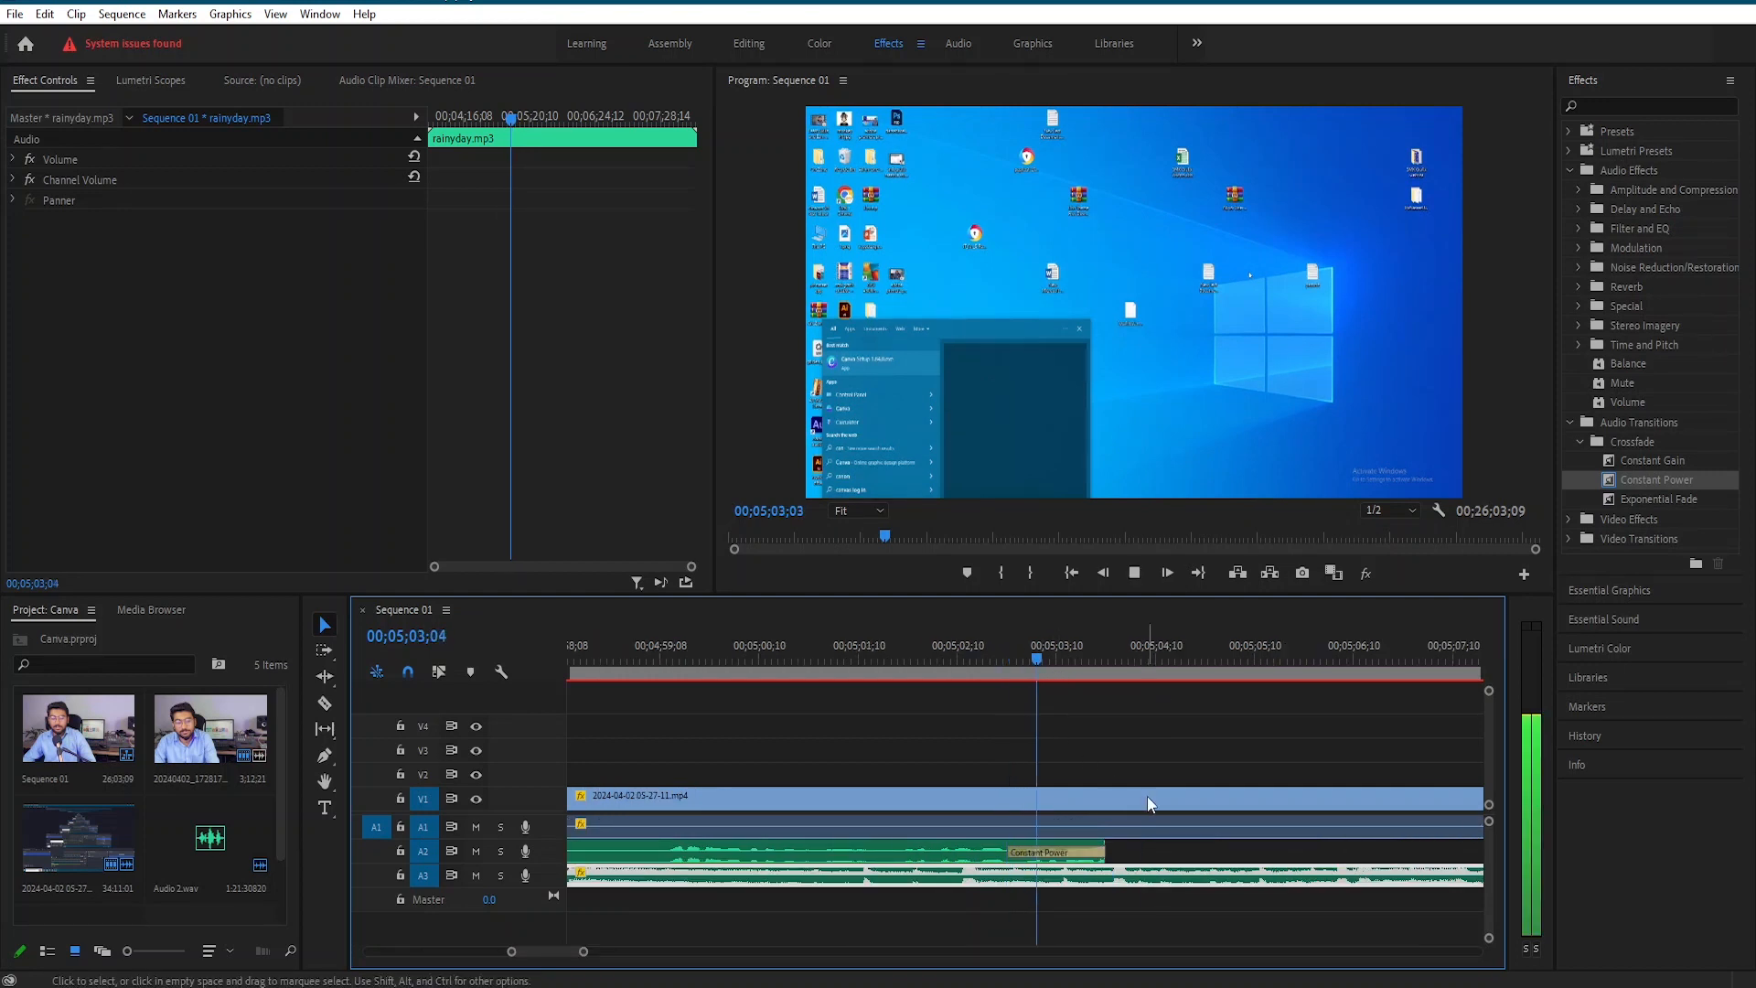
- Stop playback and delete the Constant Power crossfade from the end of the Audio 2.wav clip on track A2
{"action": "key", "text": "space"}
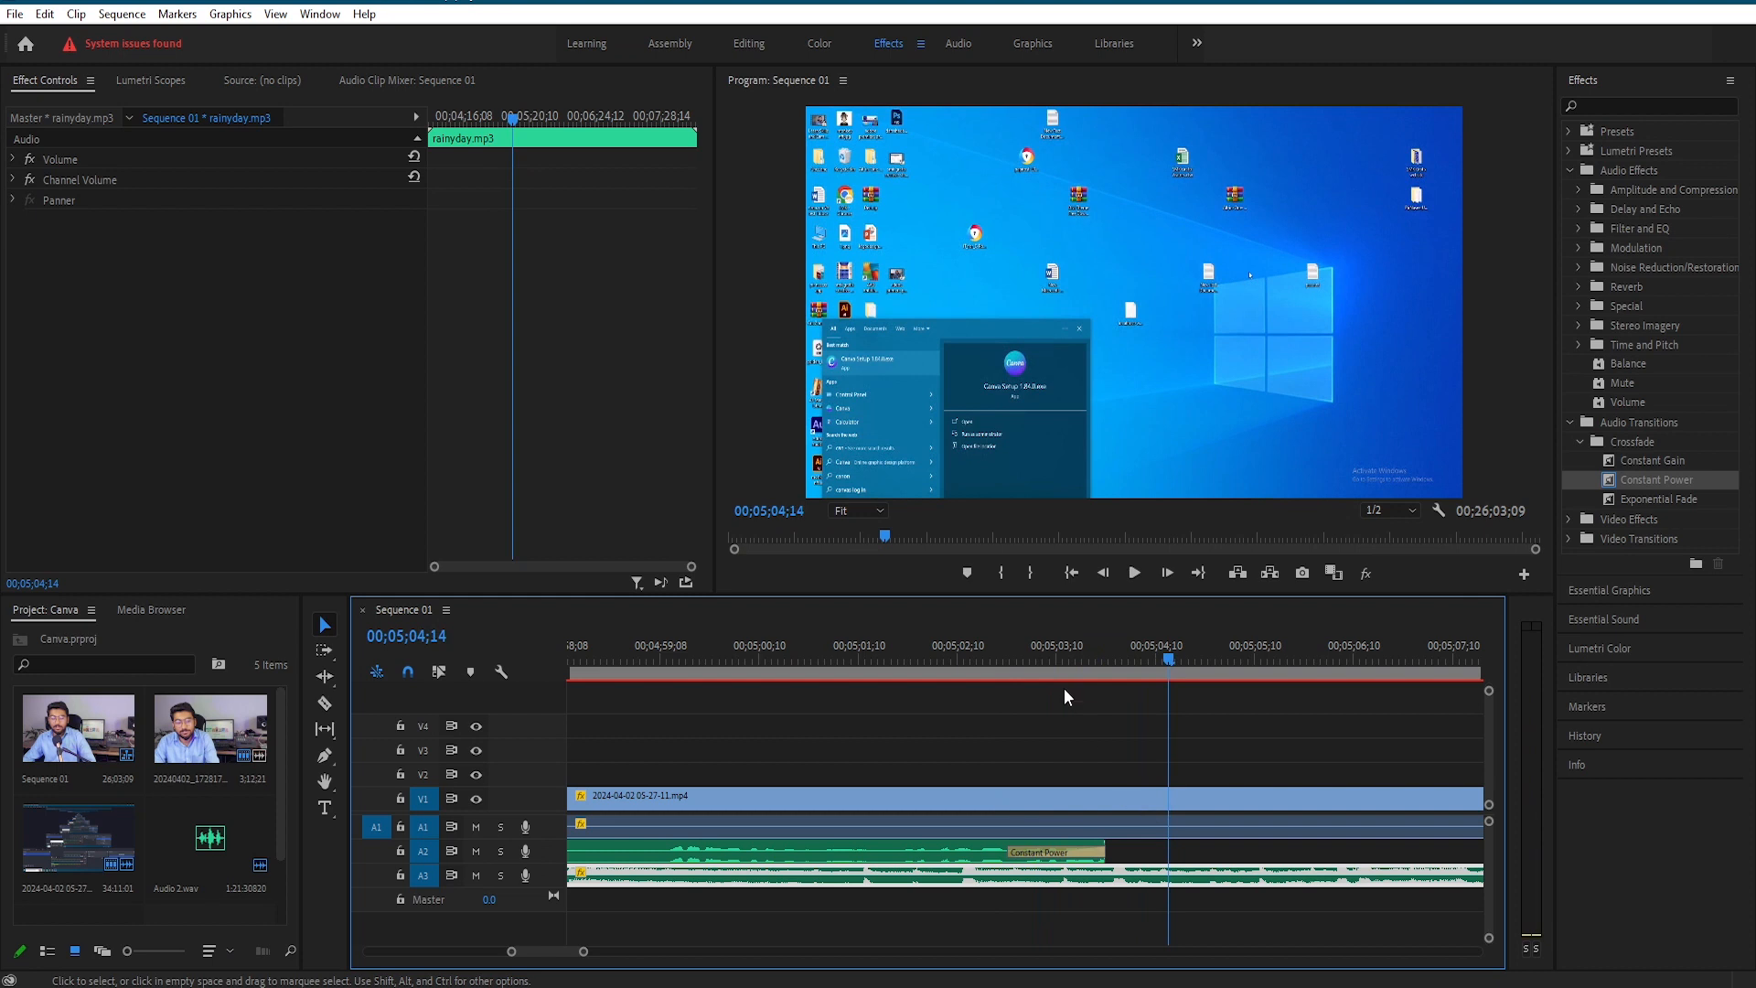
{"action": "scroll", "coordinate": [1102, 855], "scroll_direction": "up", "scroll_amount": 3}
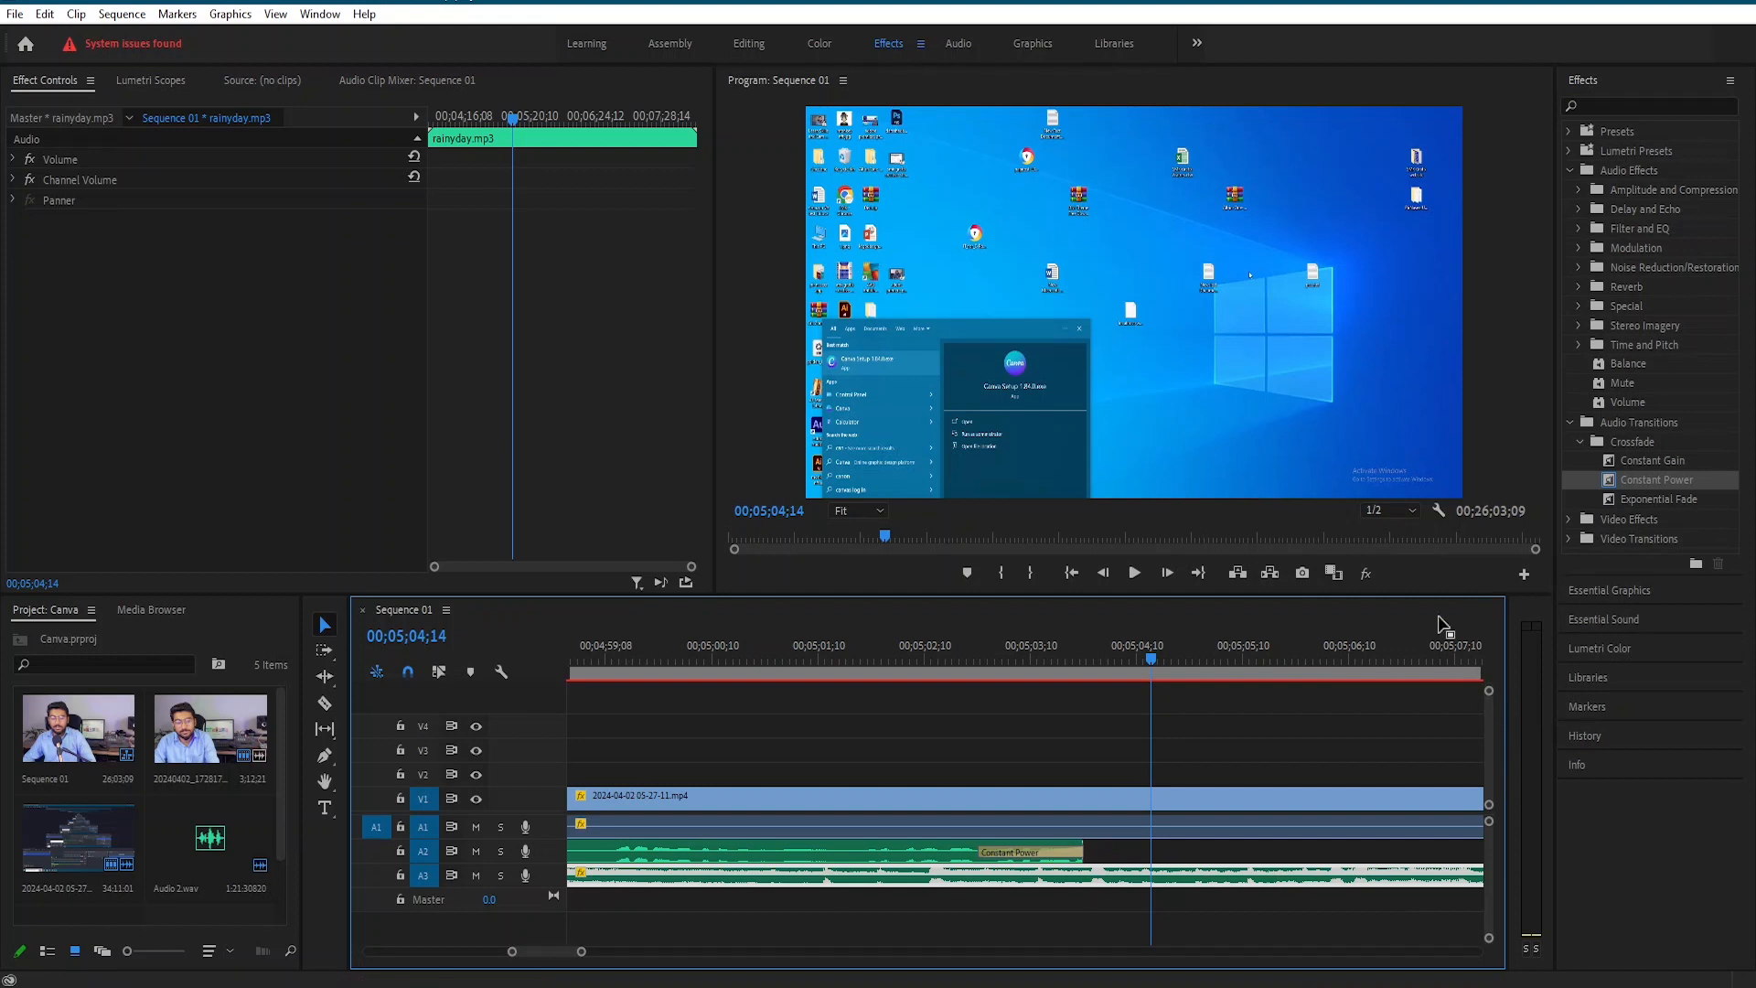
{"action": "left_click", "coordinate": [1033, 850]}
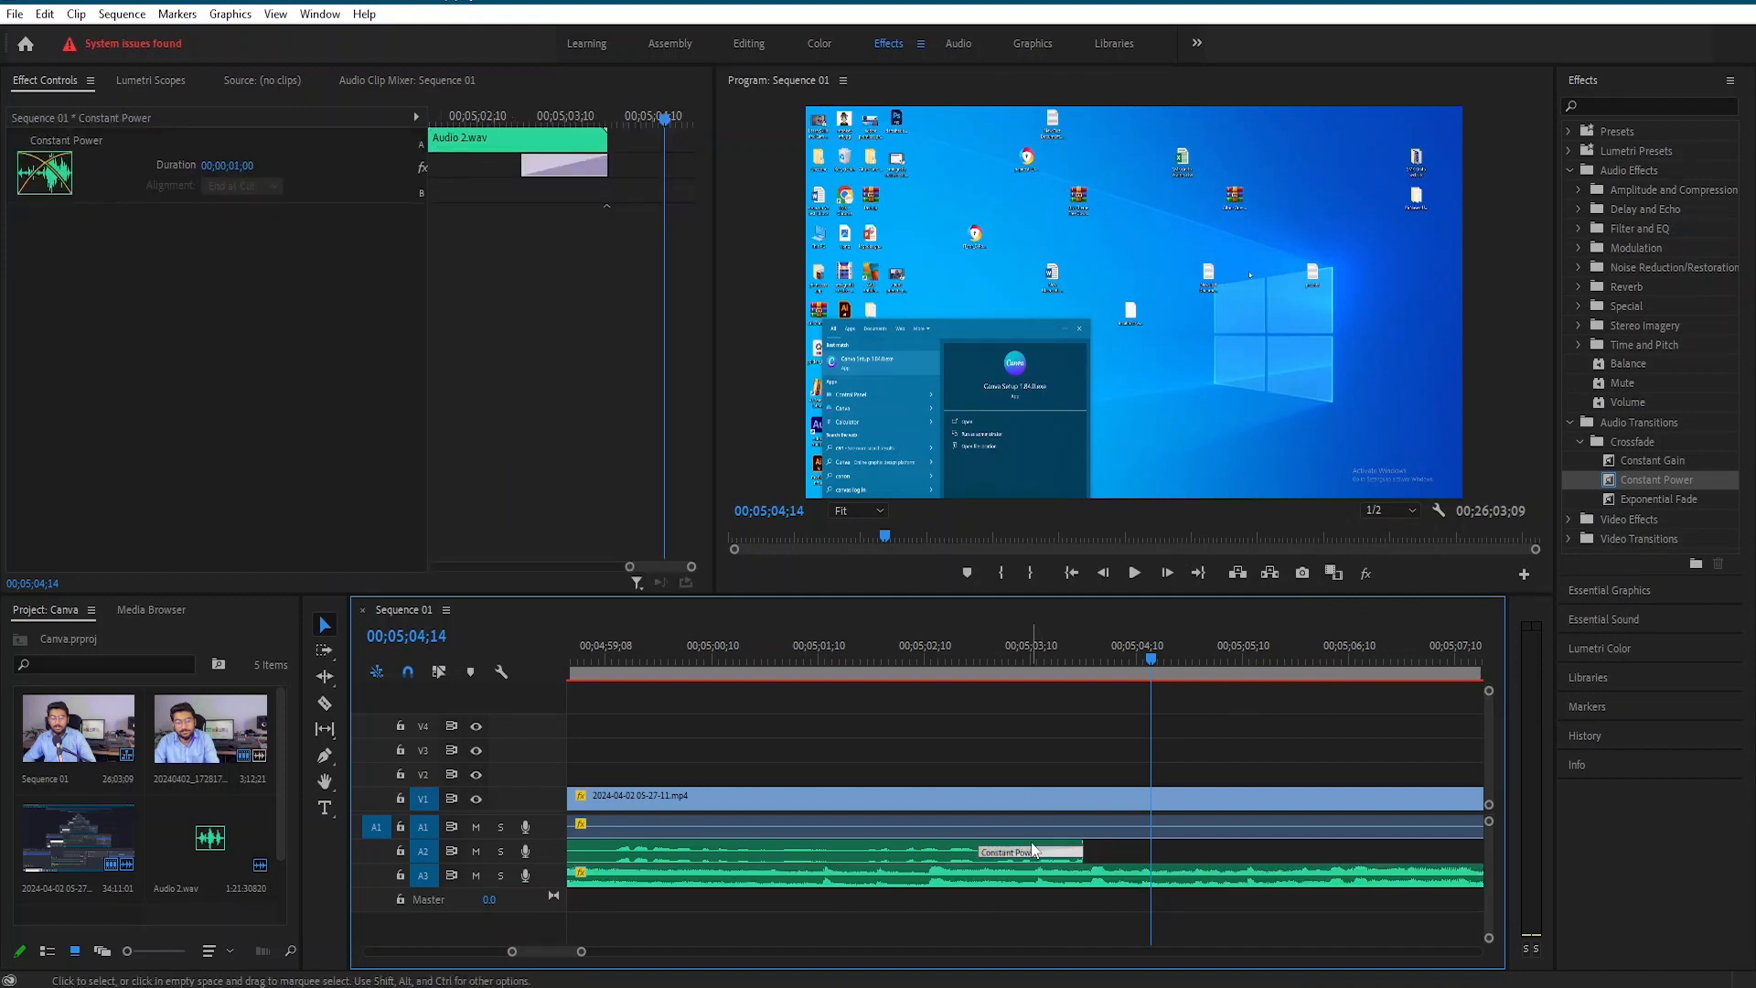
{"action": "key", "text": "Delete"}
- Play back the end of the Audio 2.wav clip to hear how it ends without the crossfade
{"action": "key", "text": "j"}
{"action": "key", "text": "j"}
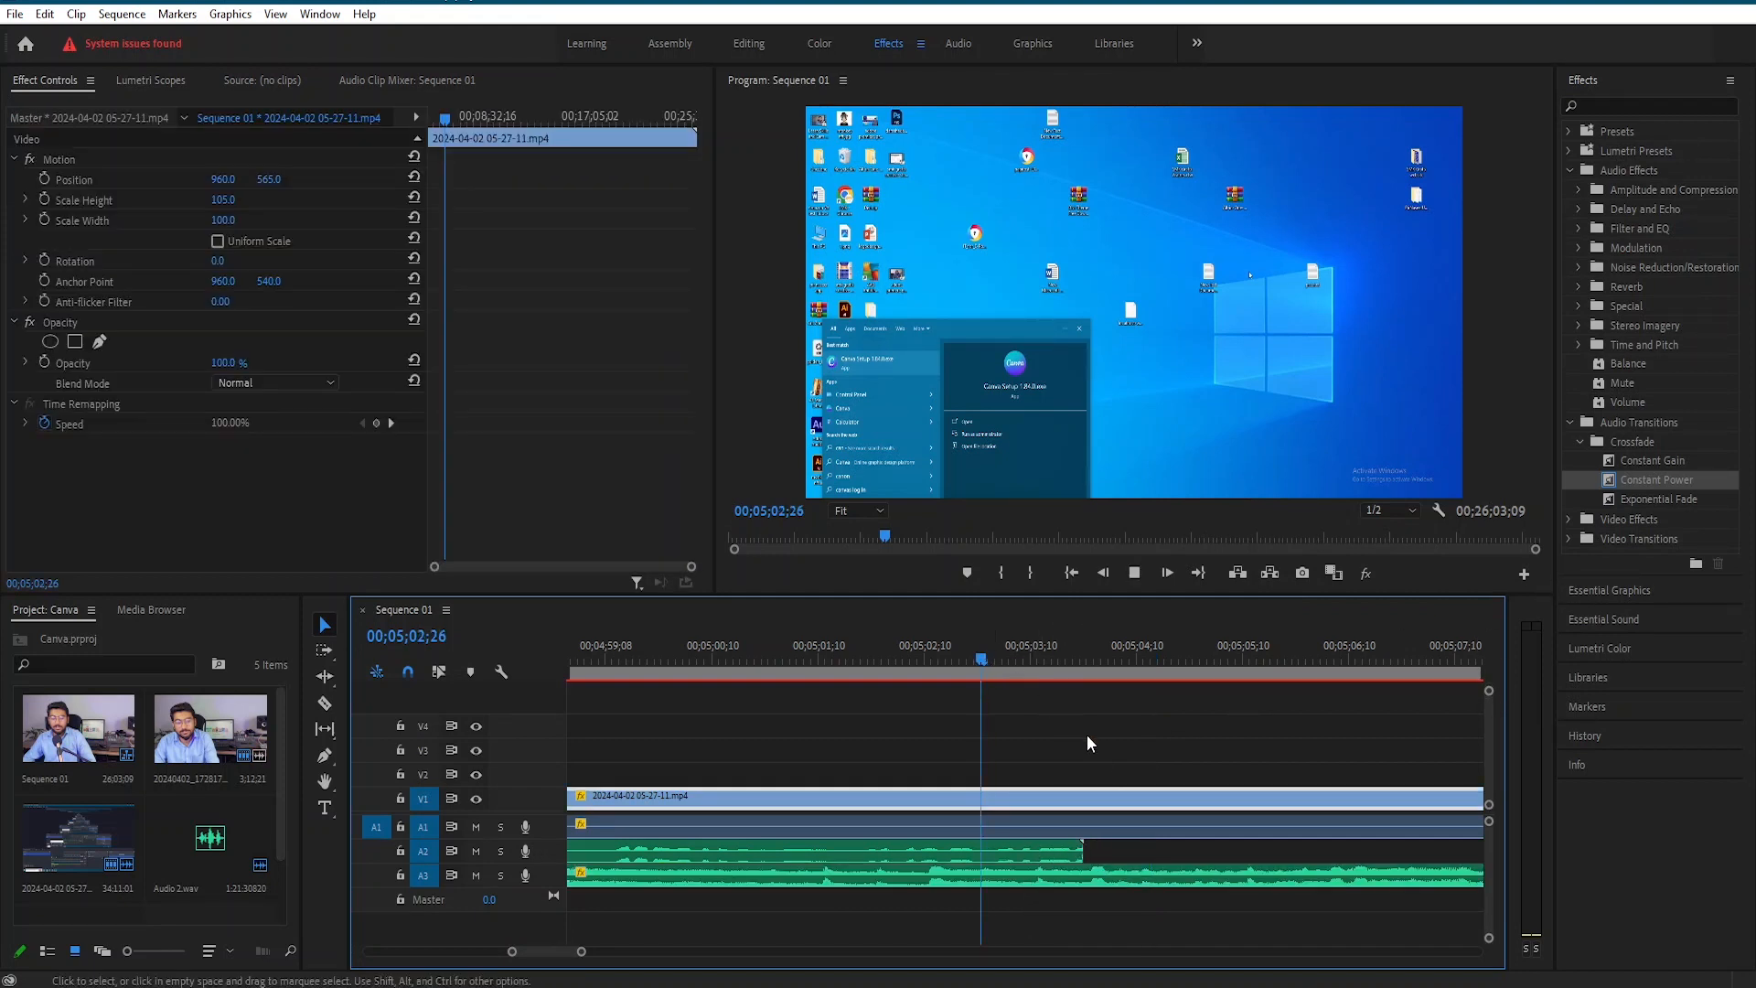
{"action": "key", "text": "space"}
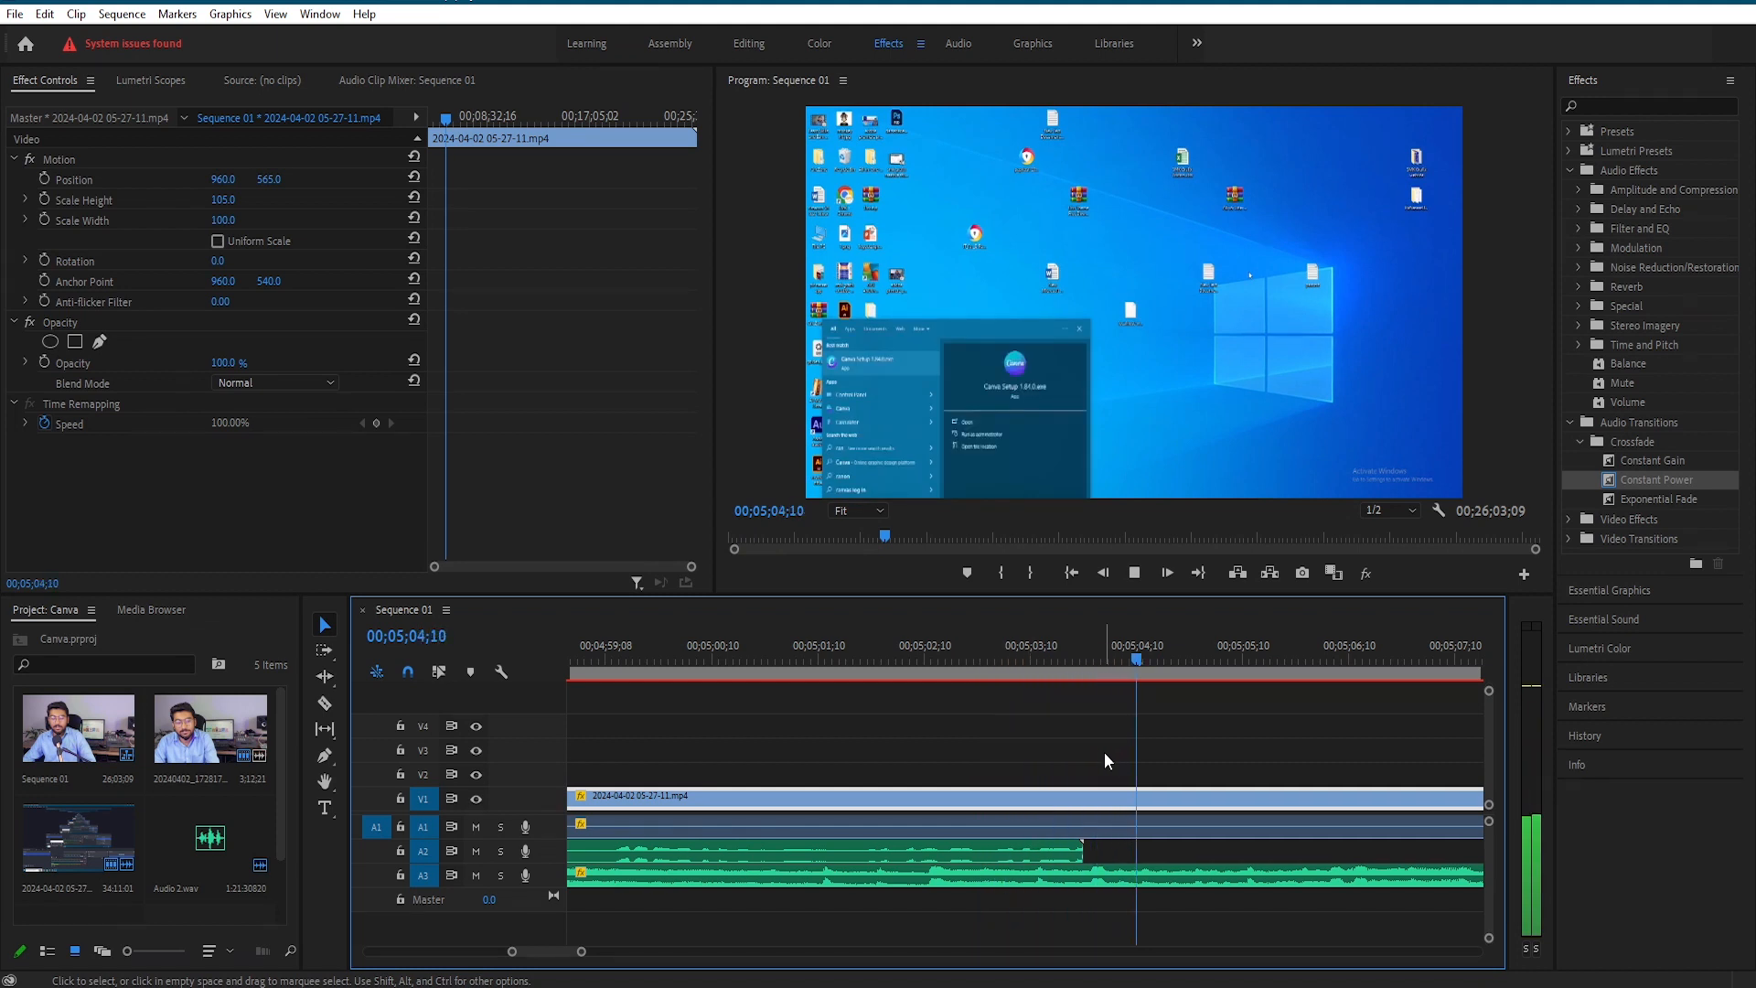
{"action": "key", "text": "space"}
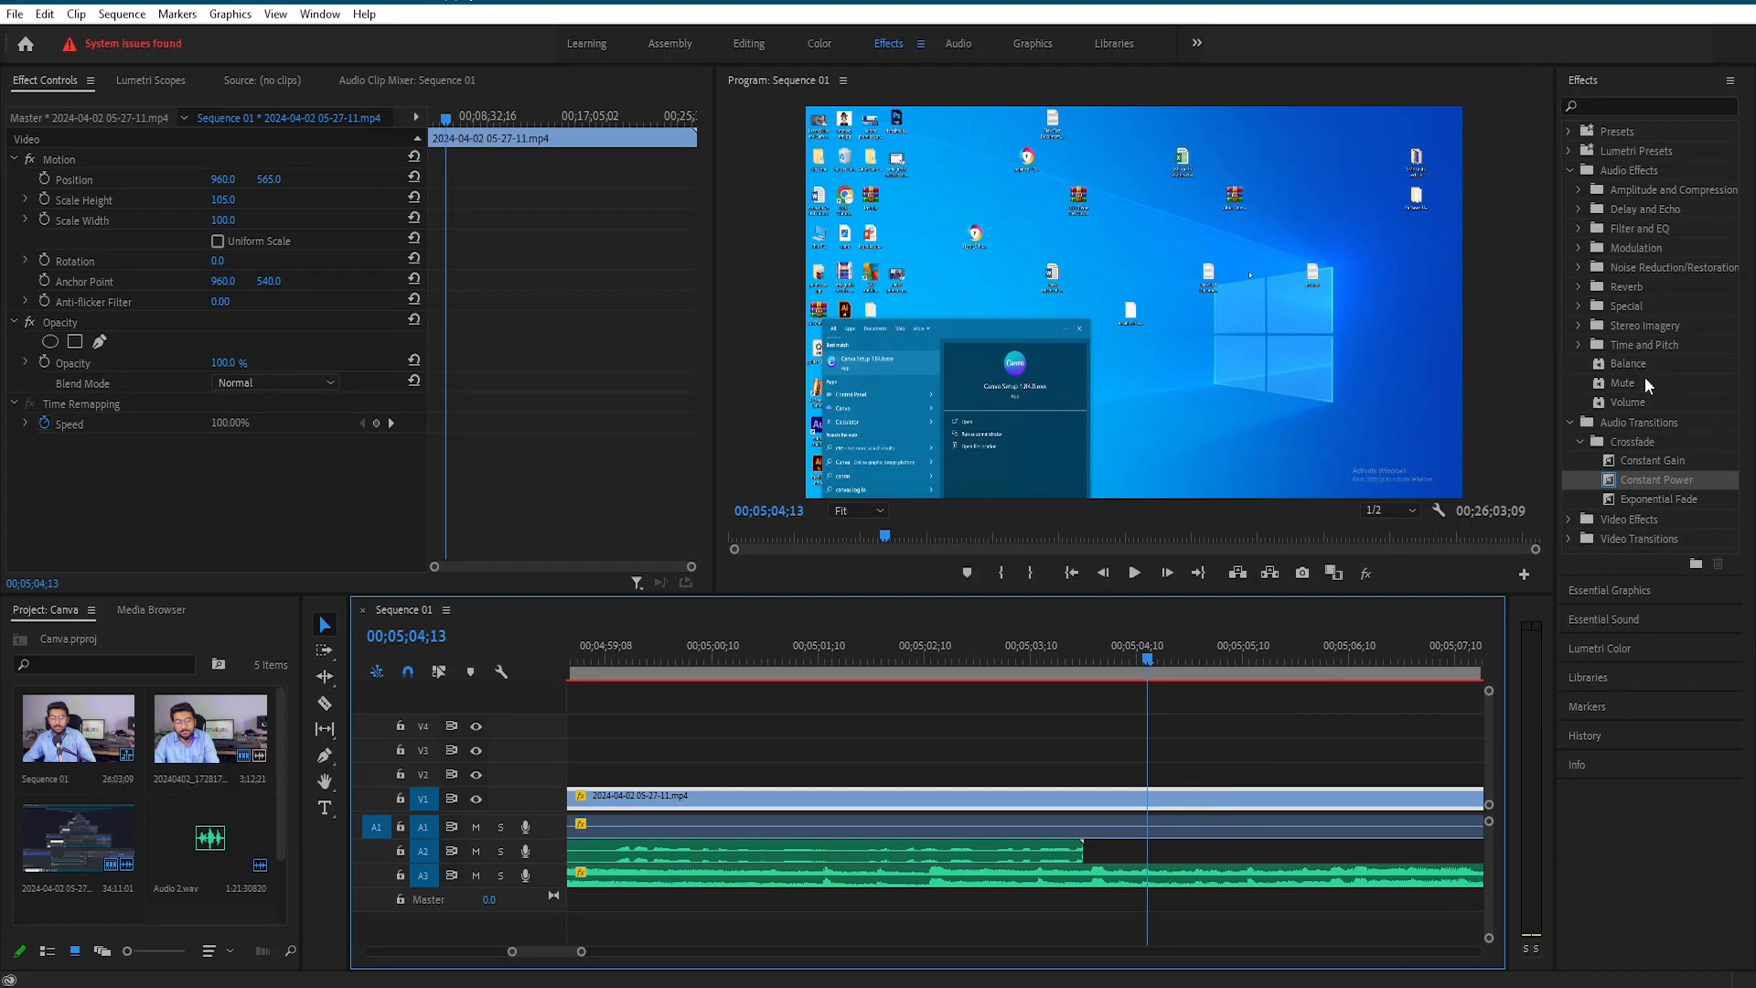
{"action": "left_click", "coordinate": [1578, 288]}
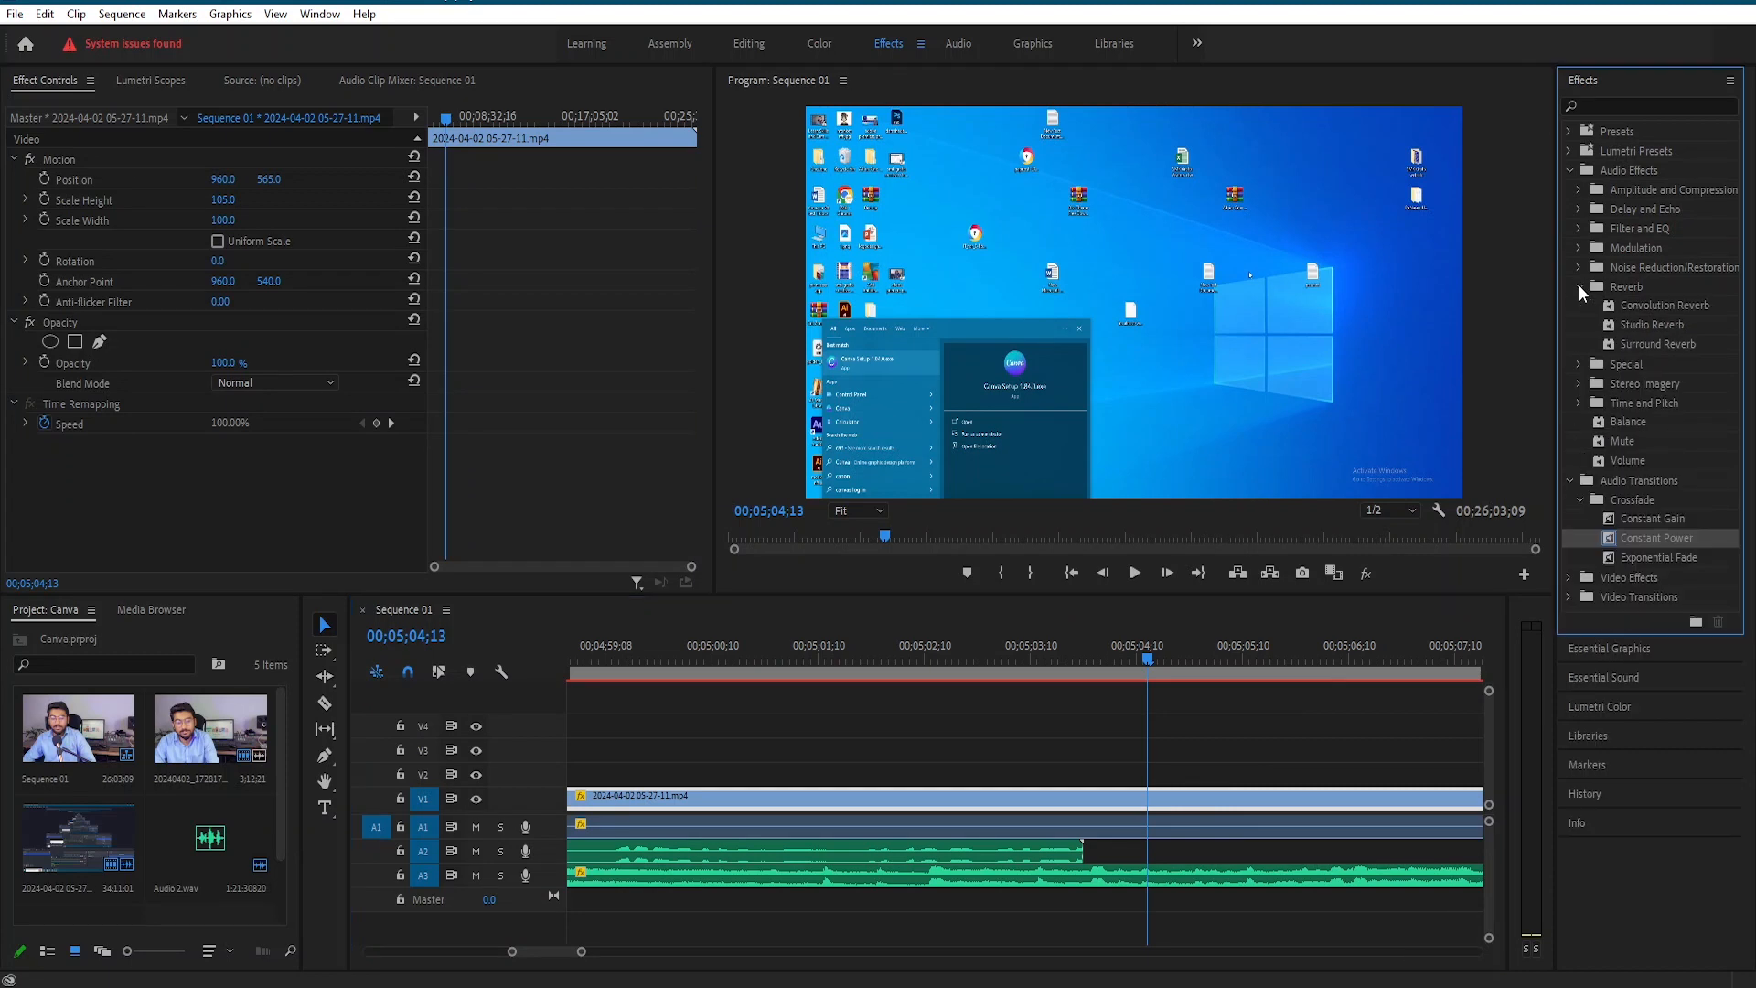
{"action": "left_click", "coordinate": [1578, 286]}
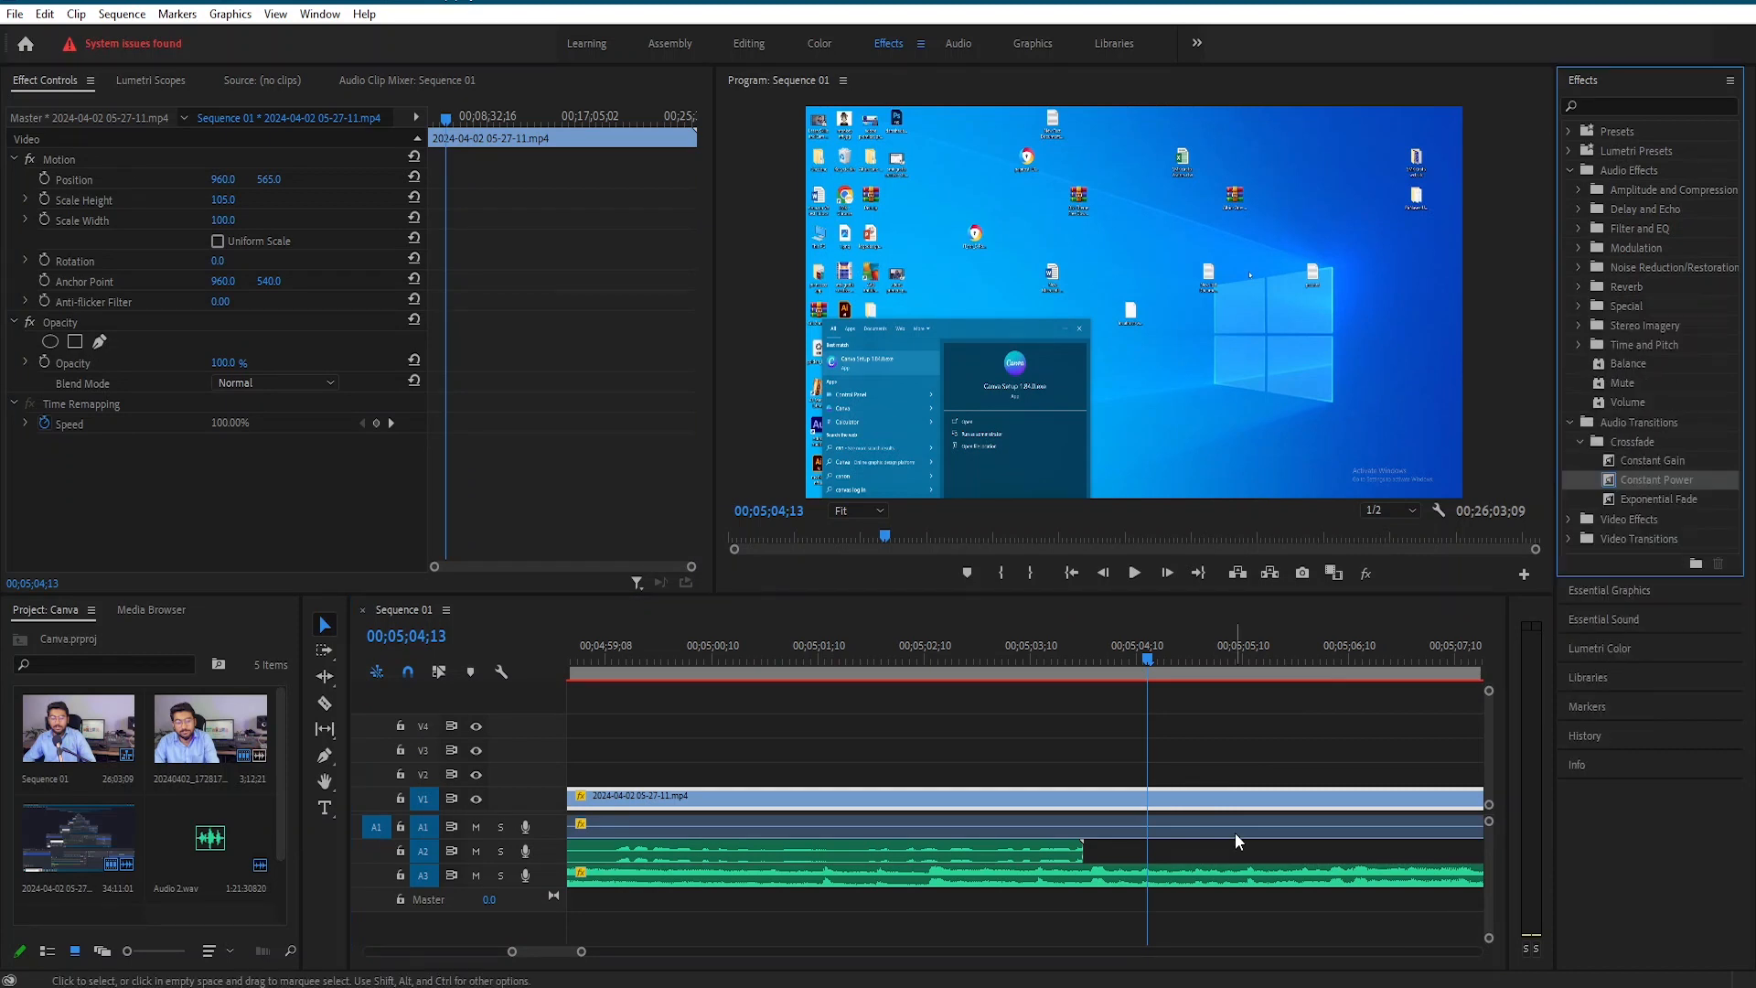